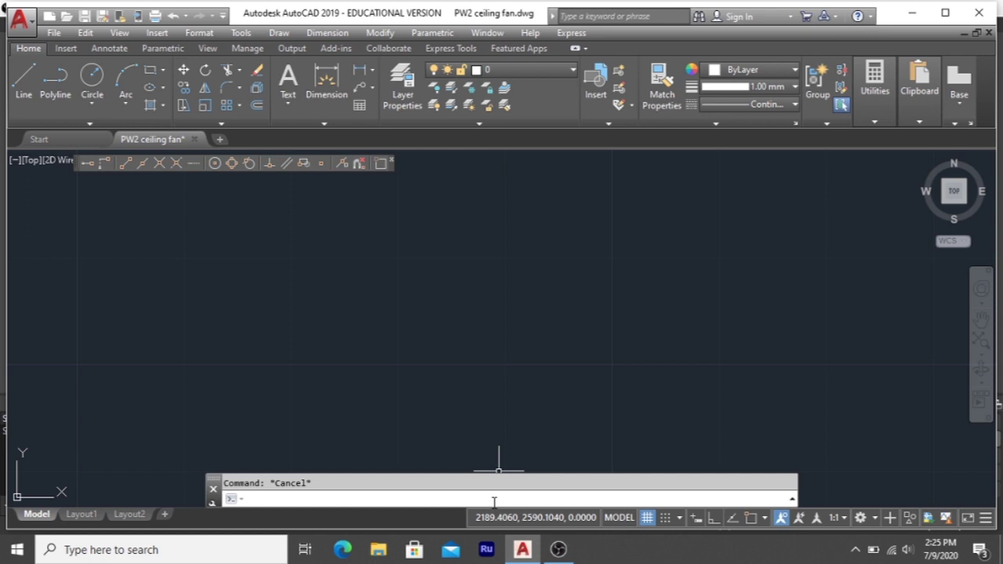
# Step: Draw a circle with a radius of 10 in the lower-left part of the empty drawing area
pyautogui.click(491, 500)
pyautogui.write('ci')
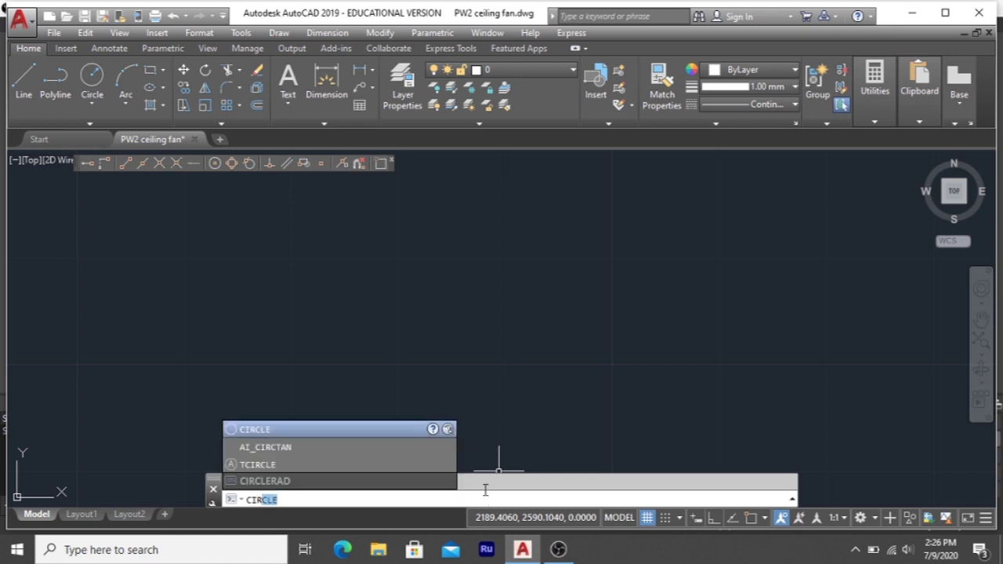
pyautogui.click(268, 429)
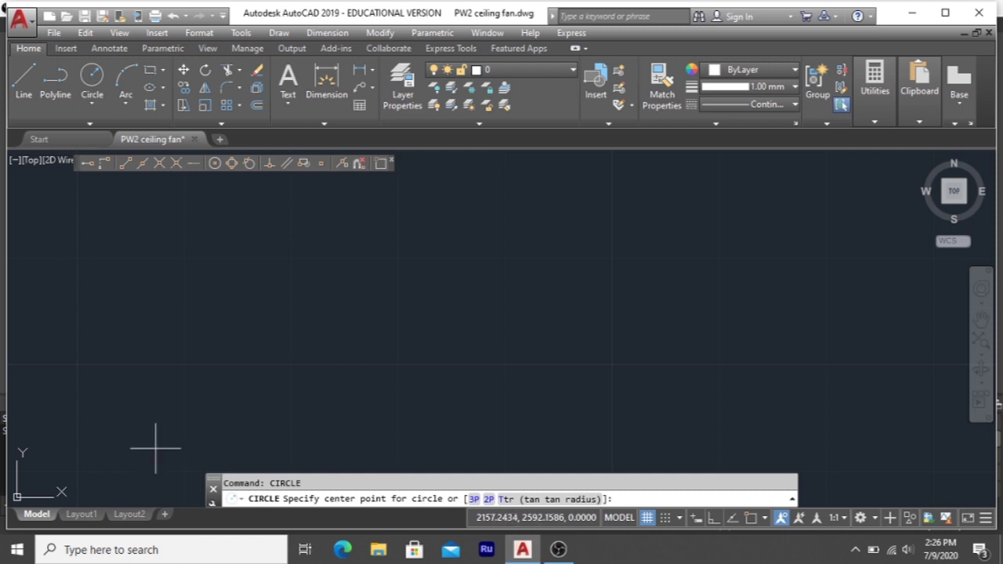
pyautogui.click(130, 364)
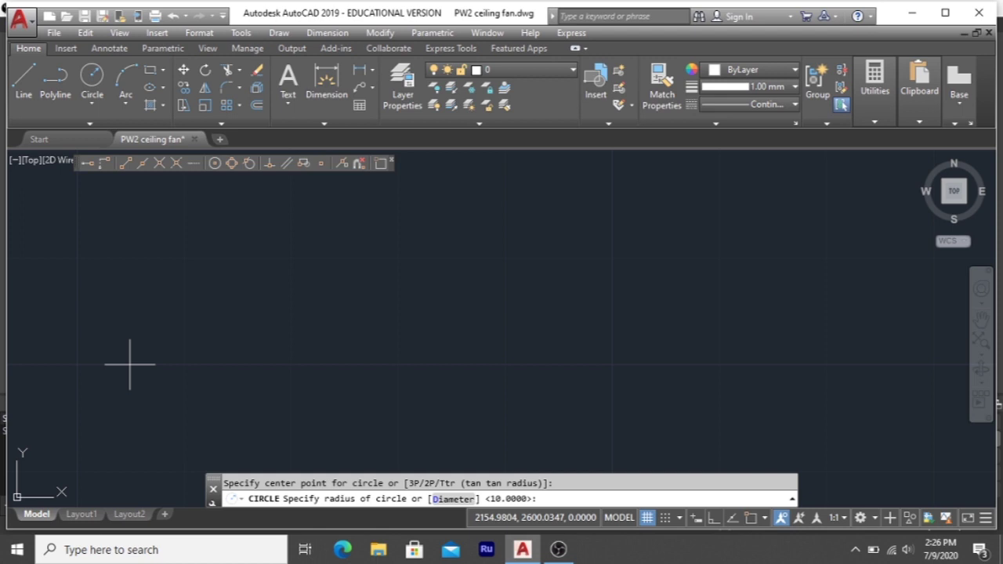
pyautogui.write('10')
pyautogui.press('Return')
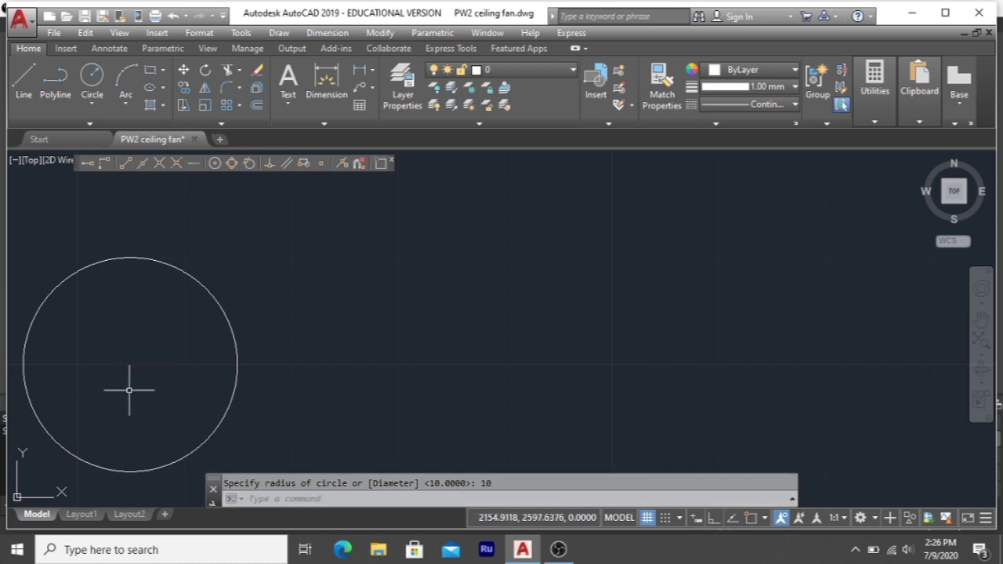
pyautogui.click(152, 259)
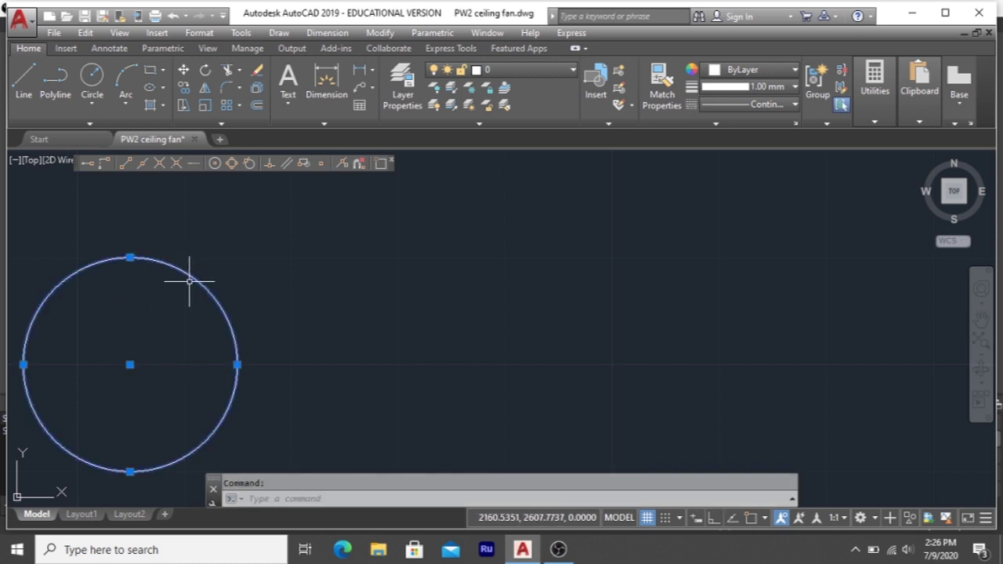
pyautogui.press('Escape')
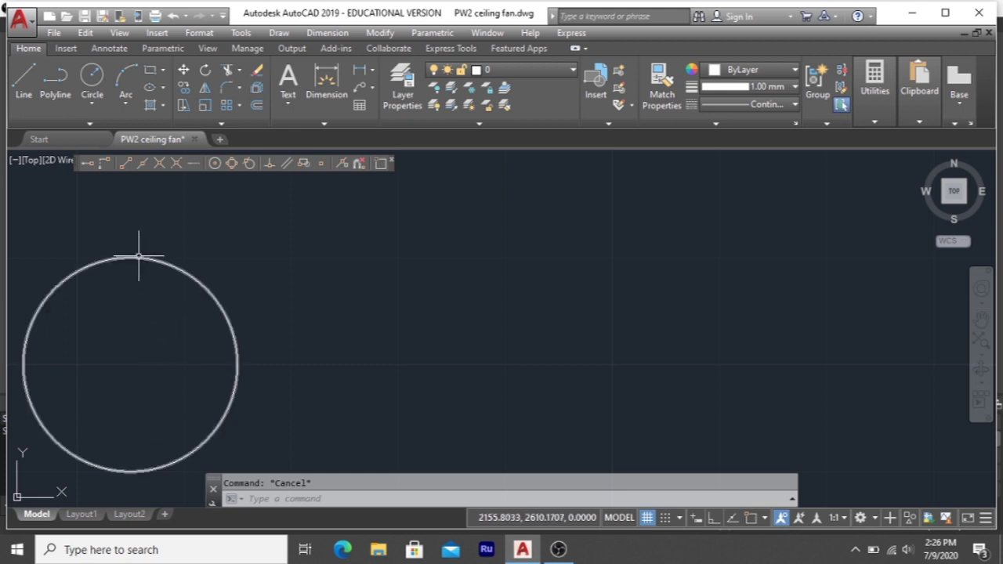
# Step: Turn on object snap and add Quadrant to the active snap modes
pyautogui.moveTo(139, 255)
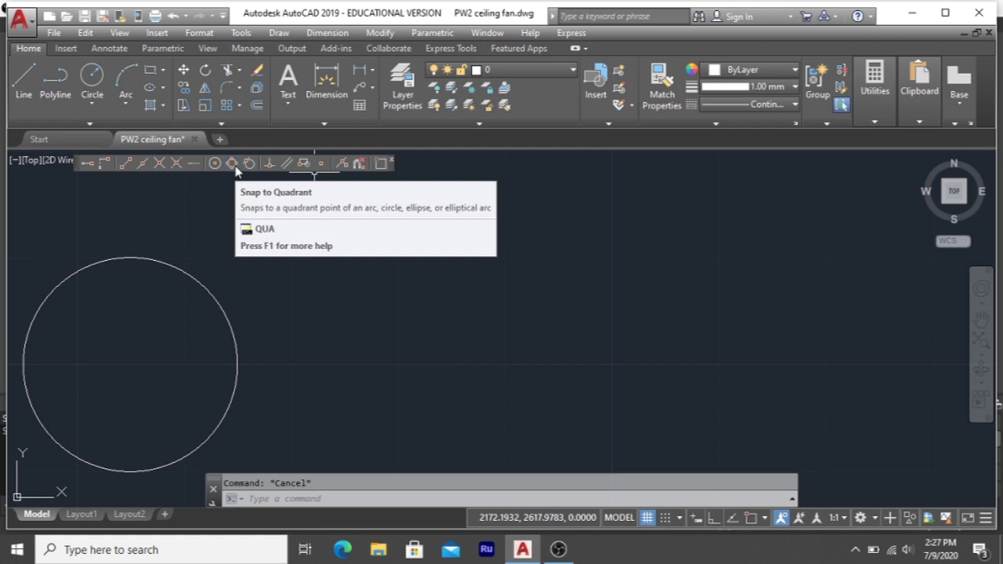
pyautogui.click(750, 518)
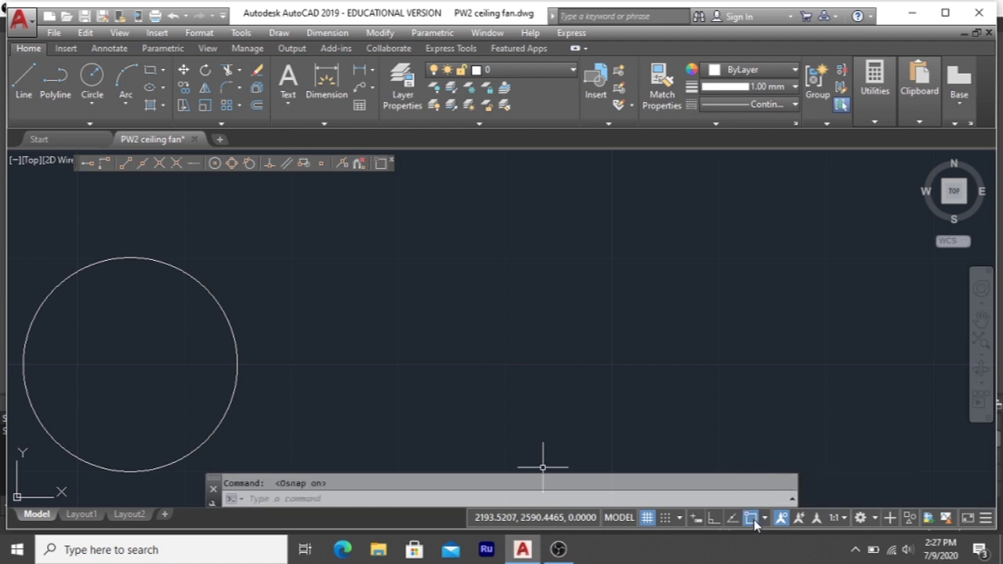
pyautogui.click(765, 518)
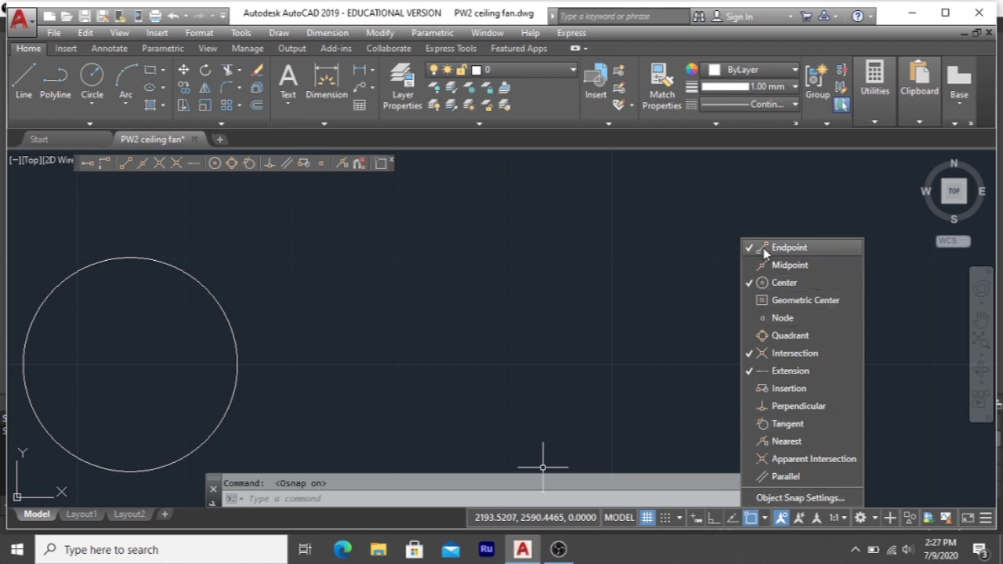
pyautogui.click(790, 337)
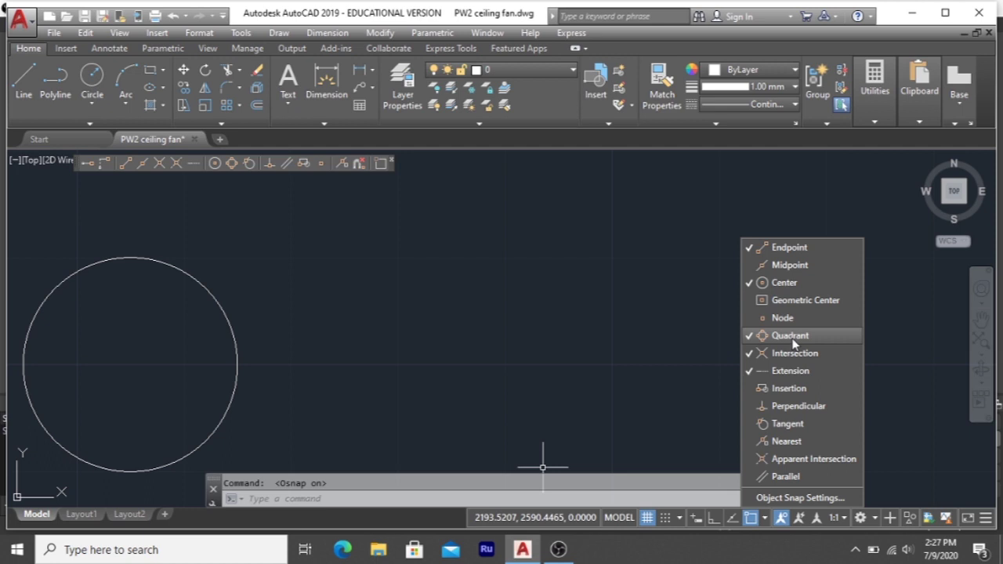
pyautogui.click(395, 498)
pyautogui.click(395, 498)
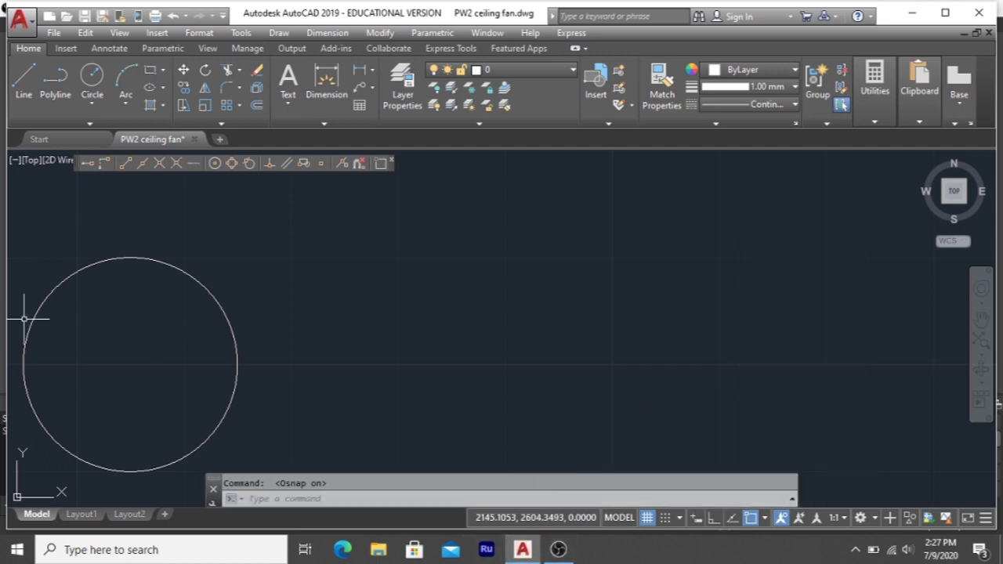
# Step: Draw a vertical line through the circle from its top quadrant to its bottom quadrant
pyautogui.click(21, 81)
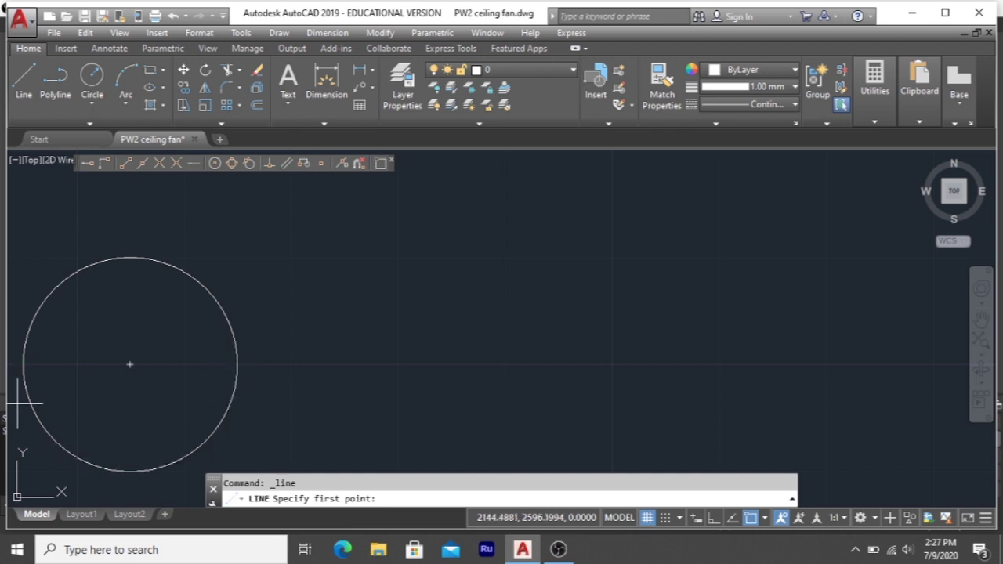
pyautogui.click(130, 258)
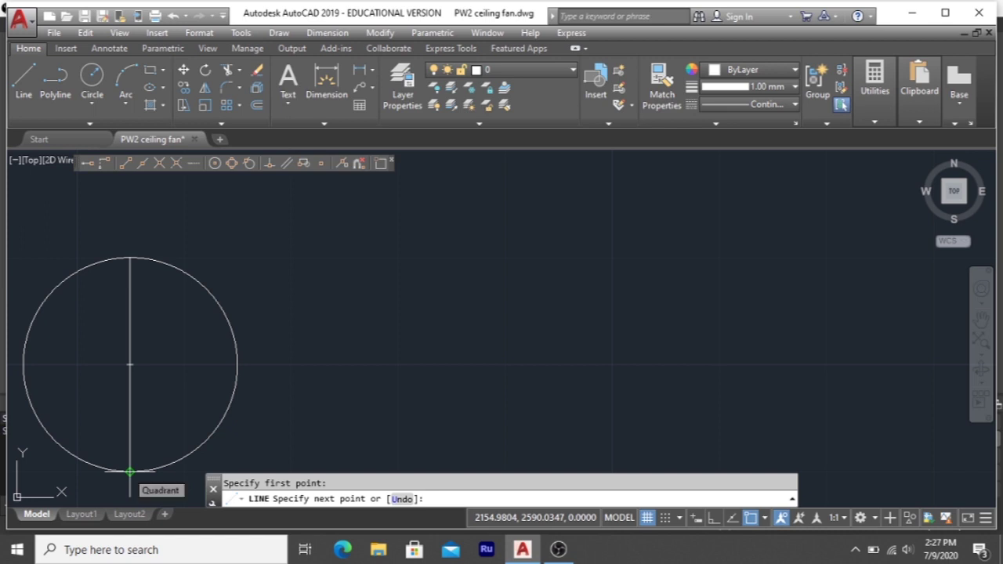
pyautogui.click(130, 471)
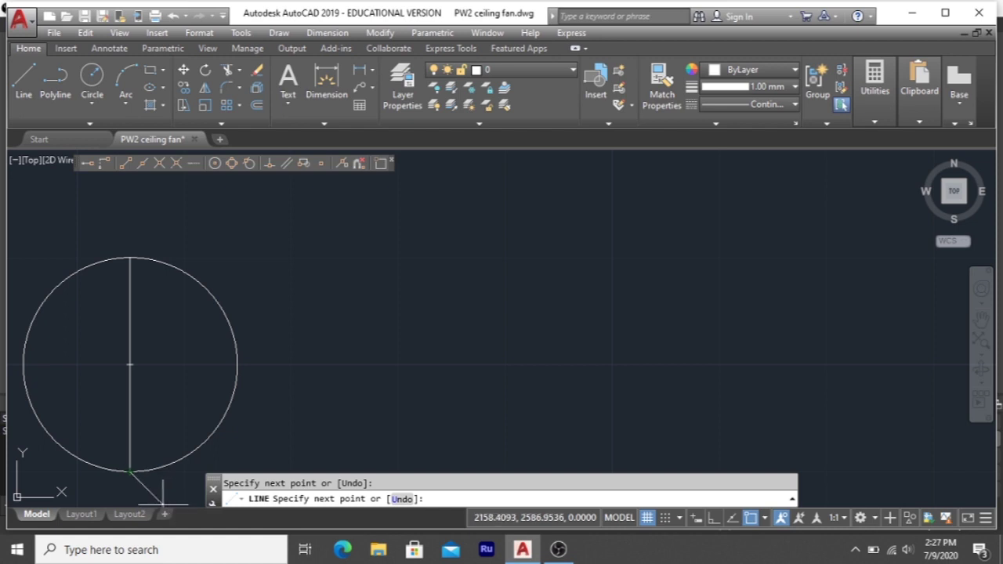
pyautogui.press('Escape')
# Step: Draw a horizontal line across the circle from its left quadrant to its right quadrant
pyautogui.click(28, 83)
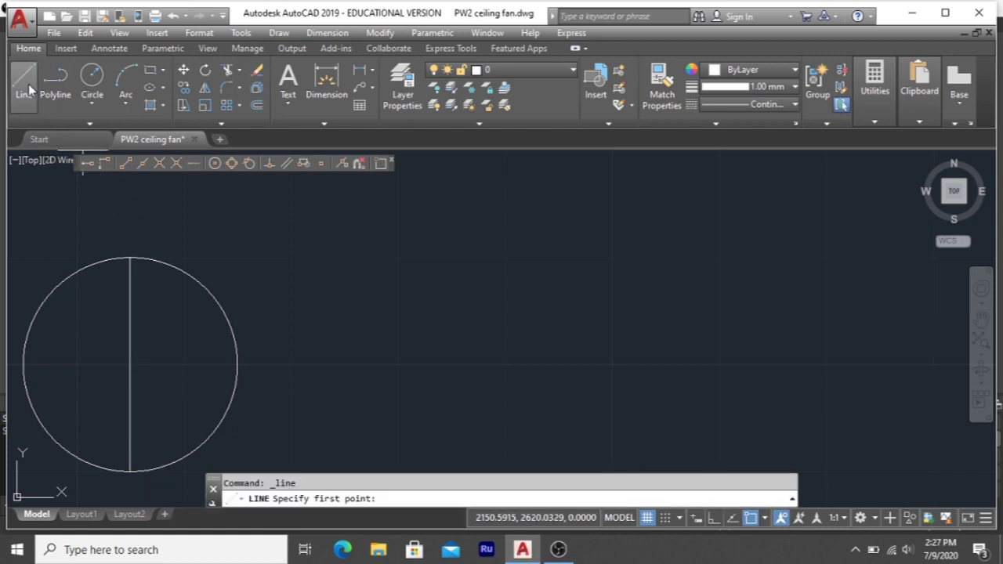
pyautogui.click(23, 364)
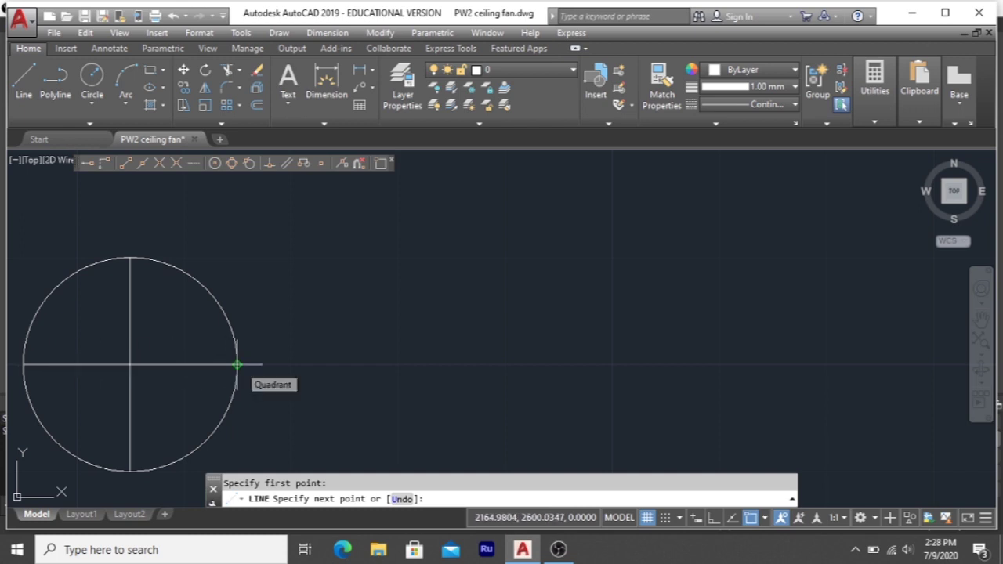
pyautogui.click(236, 365)
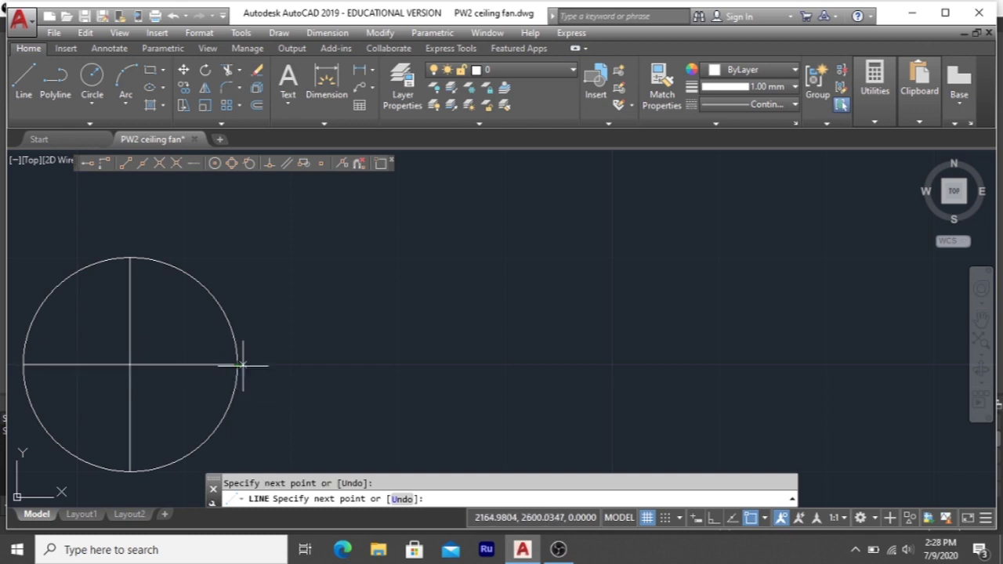
pyautogui.press('Escape')
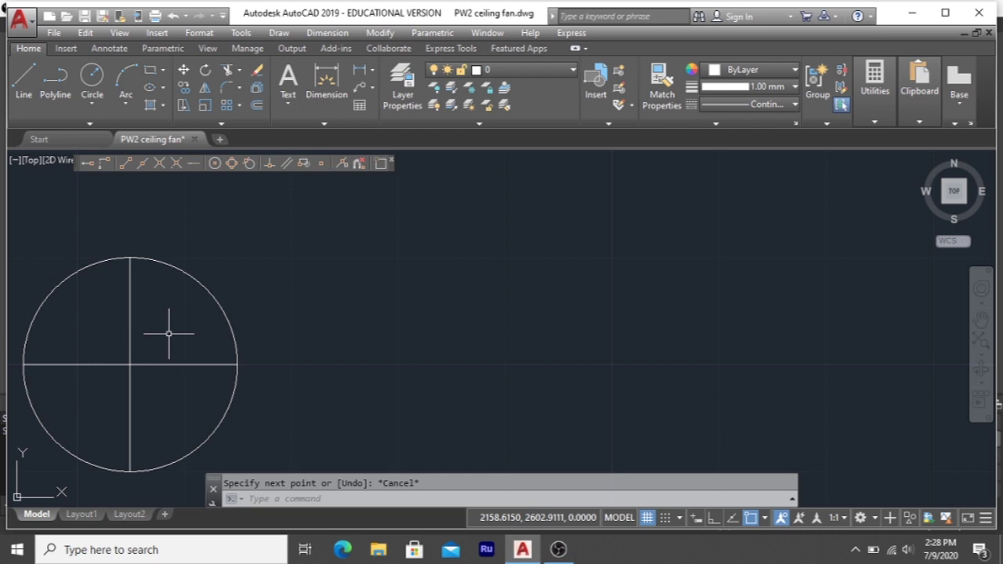
# Step: Hatch the circle's upper-right and lower-left quarters with a Solid fill, keeping the ByLayer colour
pyautogui.click(164, 106)
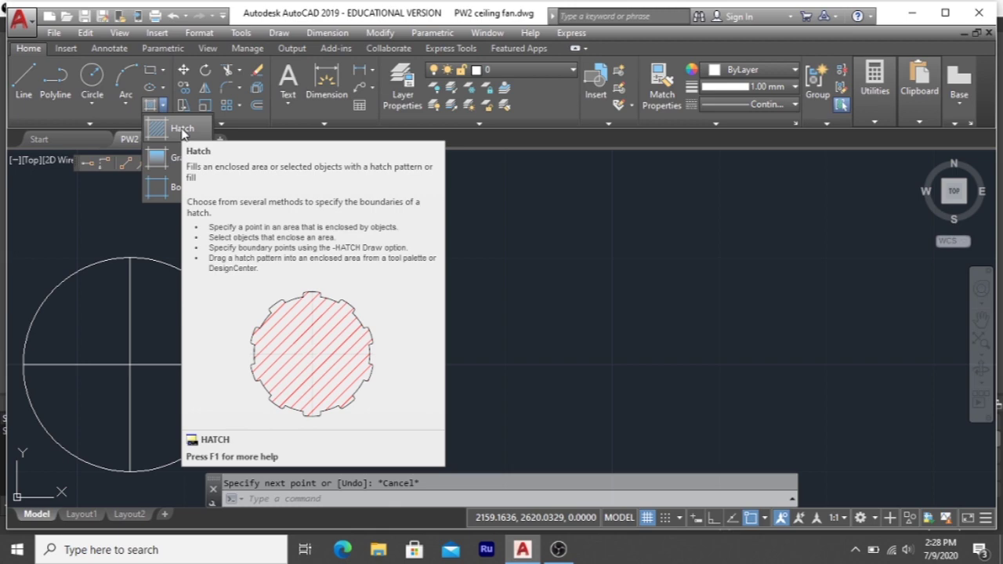
pyautogui.click(166, 132)
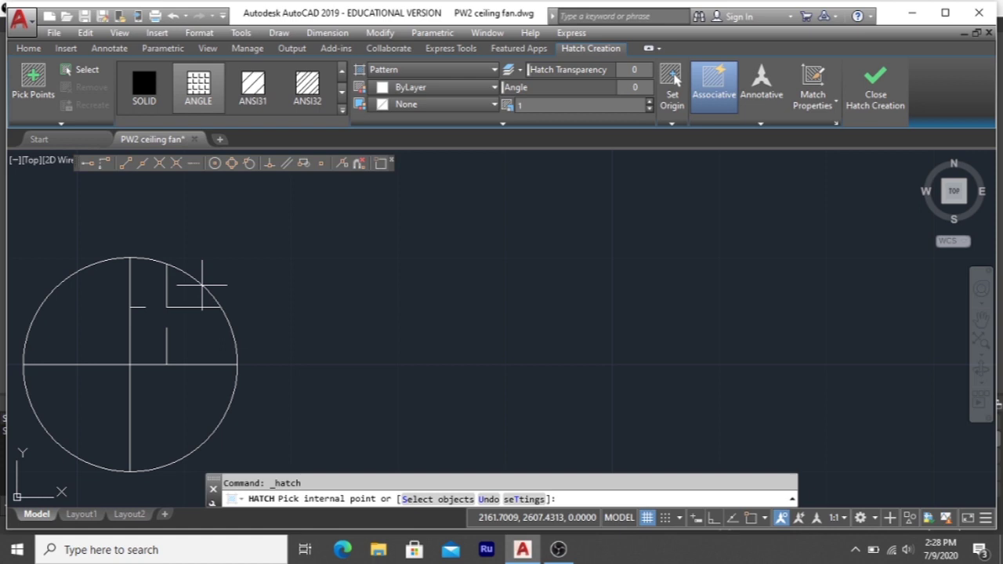
pyautogui.click(196, 292)
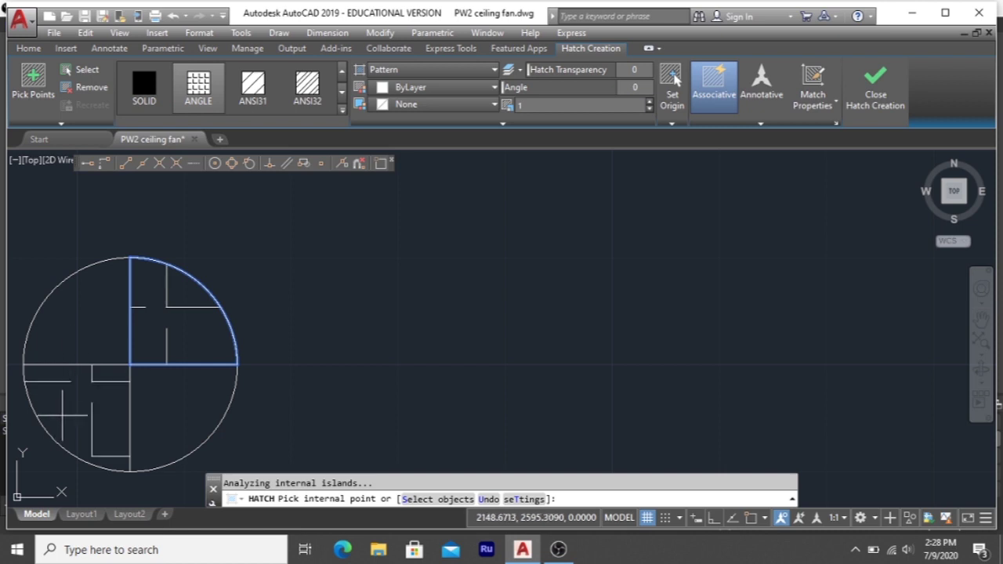
pyautogui.click(63, 416)
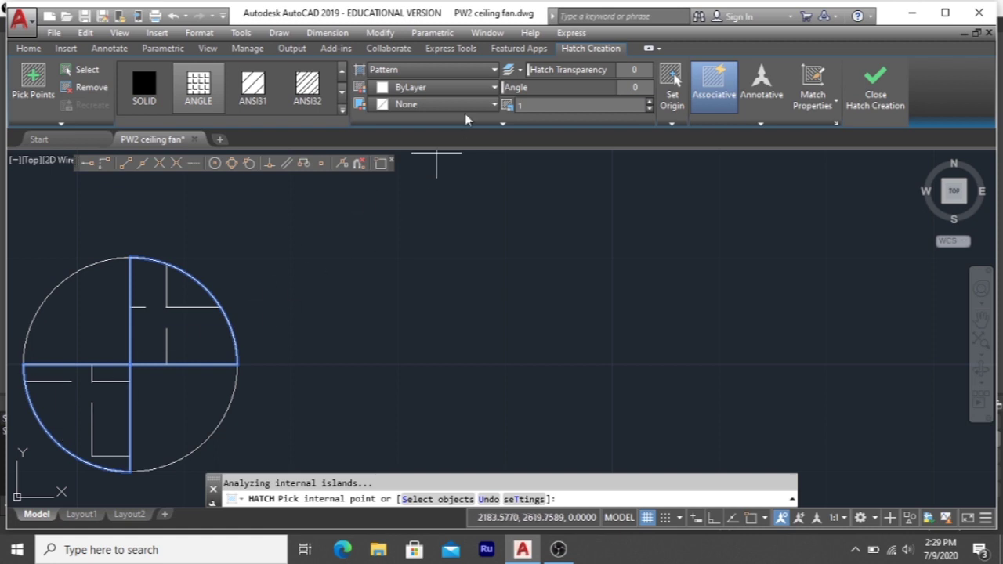
pyautogui.click(494, 71)
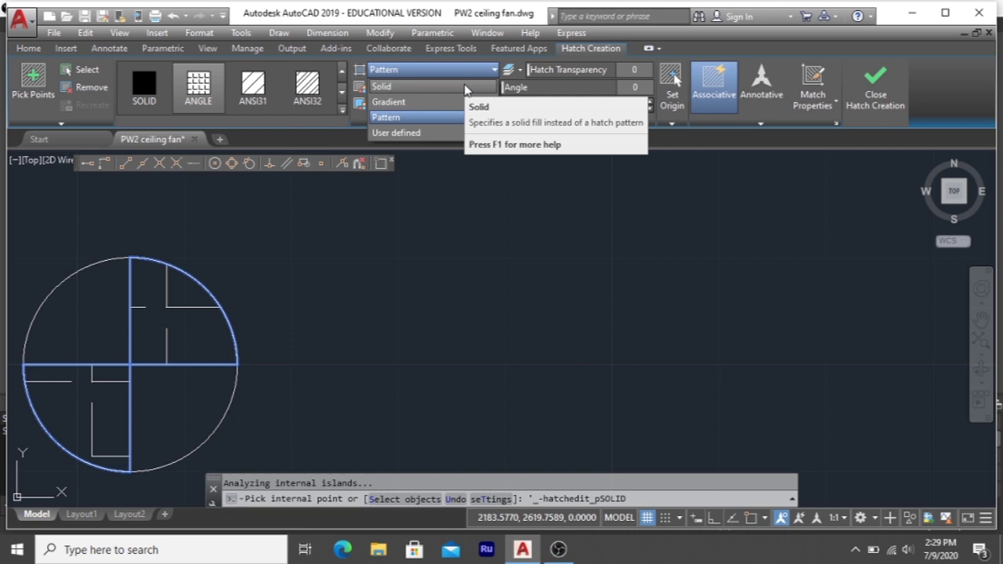
pyautogui.click(465, 87)
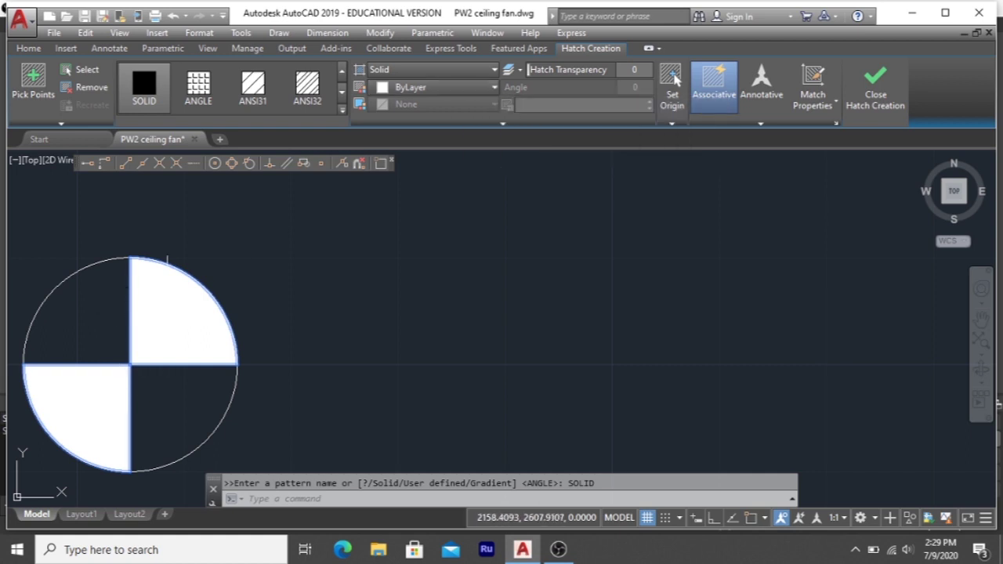
pyautogui.click(439, 87)
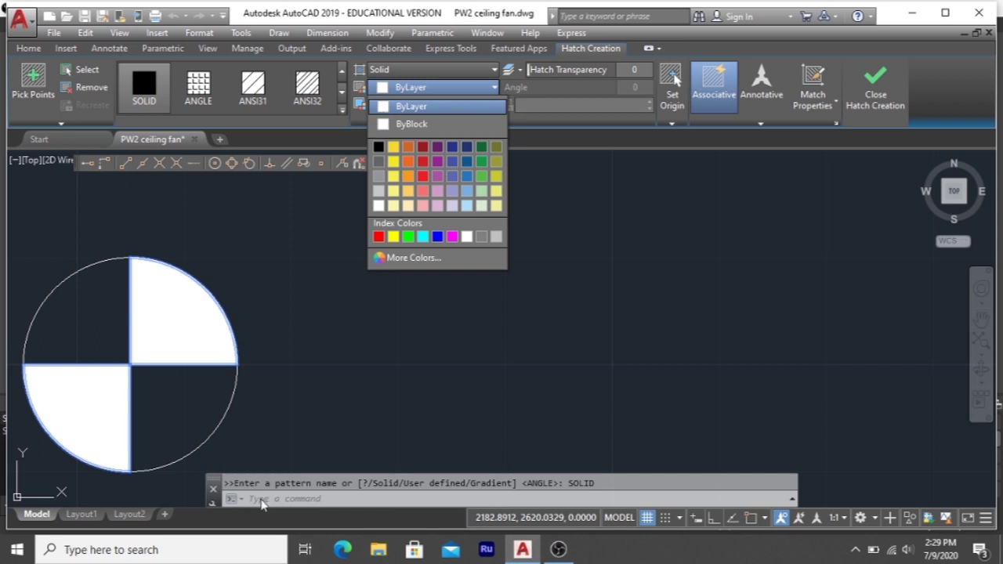
pyautogui.click(263, 499)
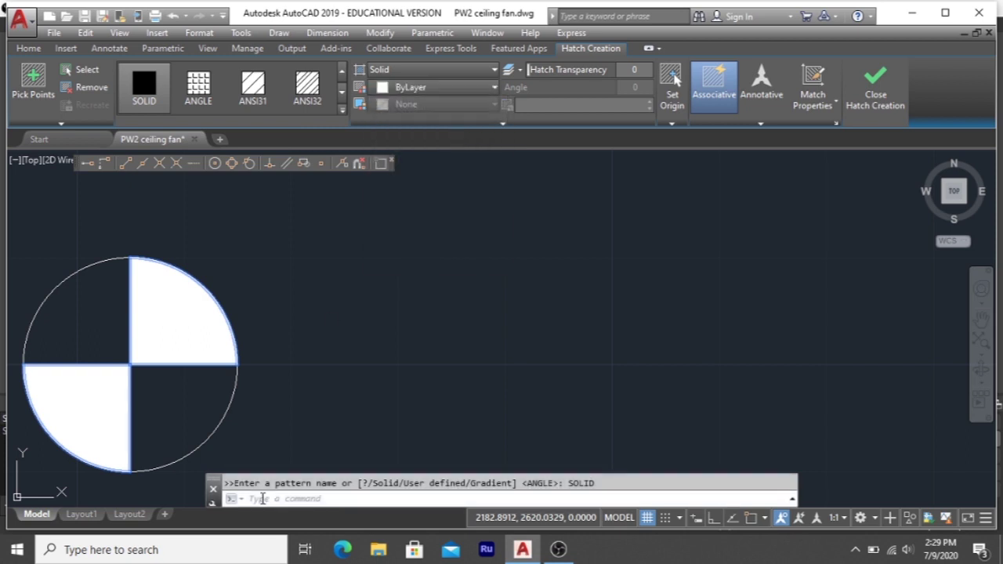
pyautogui.press('Escape')
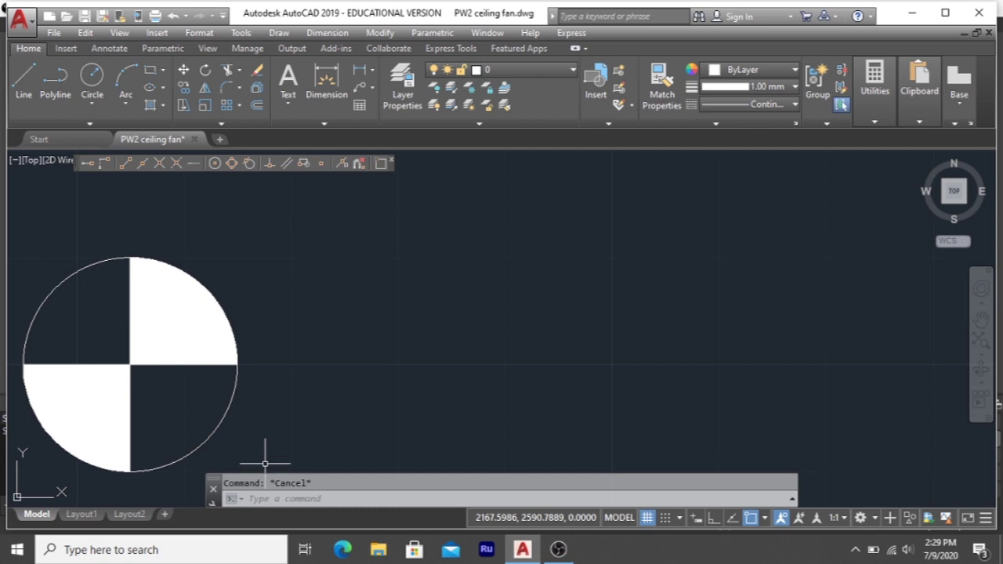
# Step: Rotate the circle with its lines and hatch by 45 degrees about a point just outside the circle's right quadrant
pyautogui.click(206, 74)
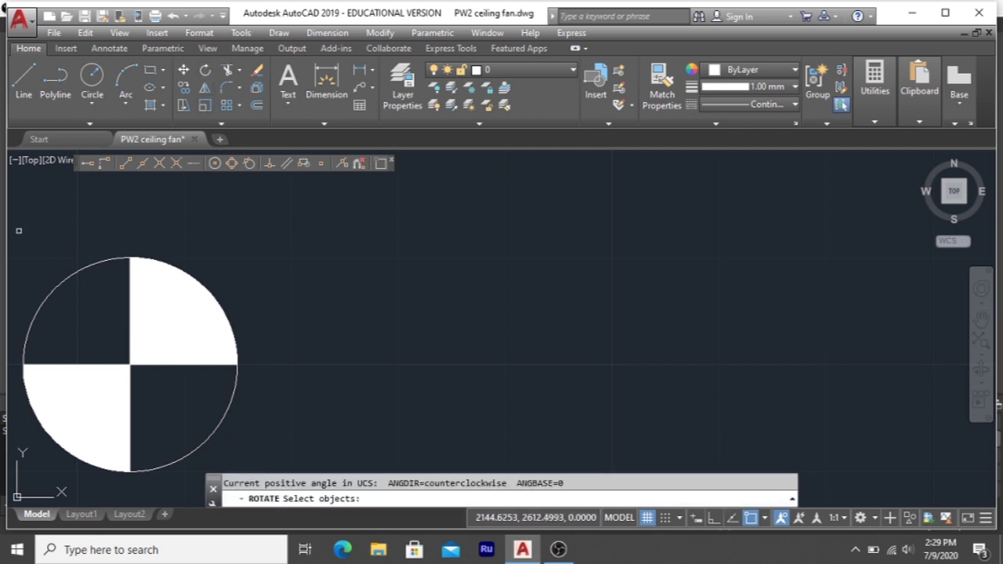
pyautogui.moveTo(18, 231)
pyautogui.mouseDown()
pyautogui.moveTo(246, 336)
pyautogui.moveTo(277, 287)
pyautogui.moveTo(265, 245)
pyautogui.mouseUp()
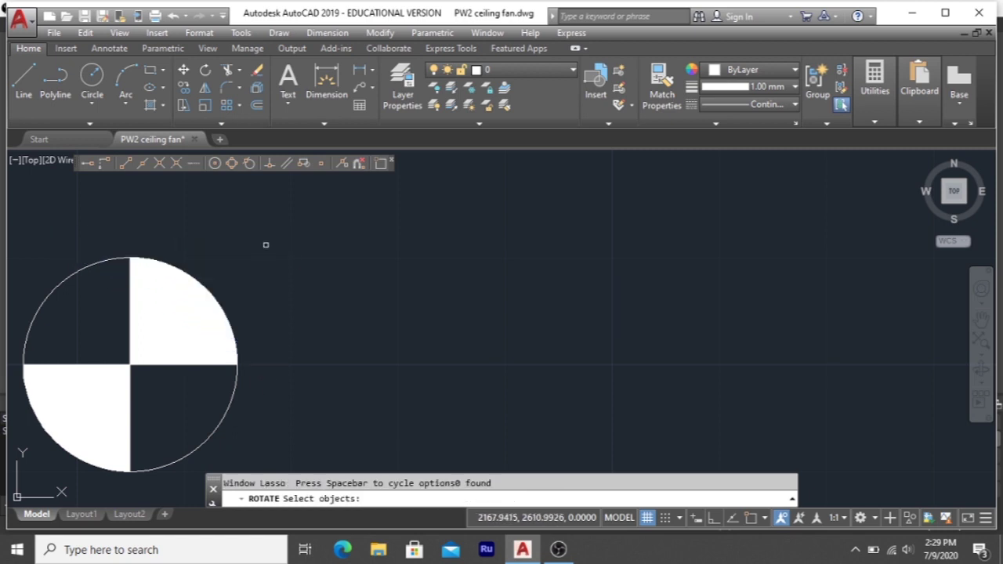
pyautogui.moveTo(21, 212)
pyautogui.mouseDown()
pyautogui.moveTo(270, 341)
pyautogui.moveTo(197, 478)
pyautogui.moveTo(23, 470)
pyautogui.moveTo(10, 235)
pyautogui.moveTo(21, 213)
pyautogui.mouseUp()
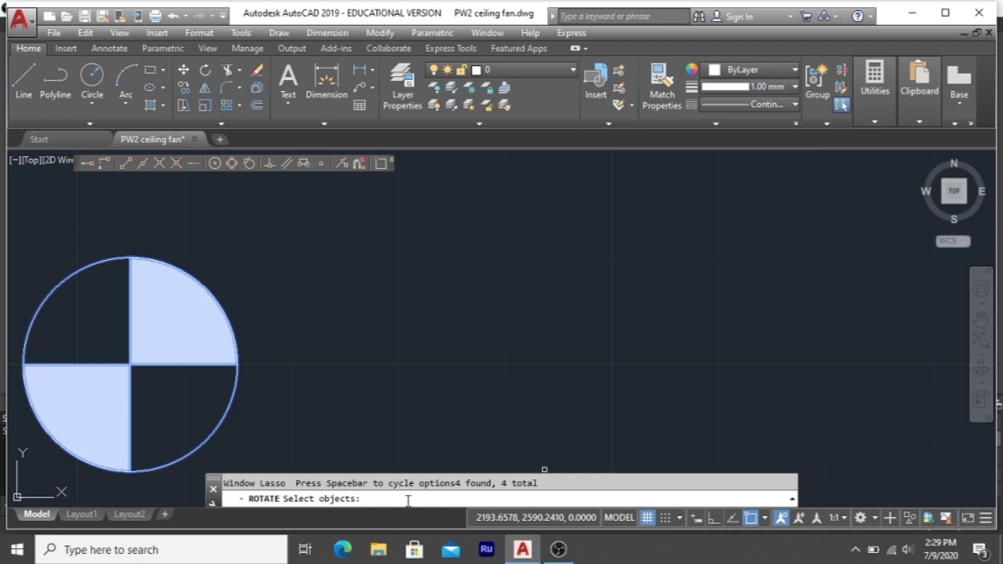
pyautogui.press('Return')
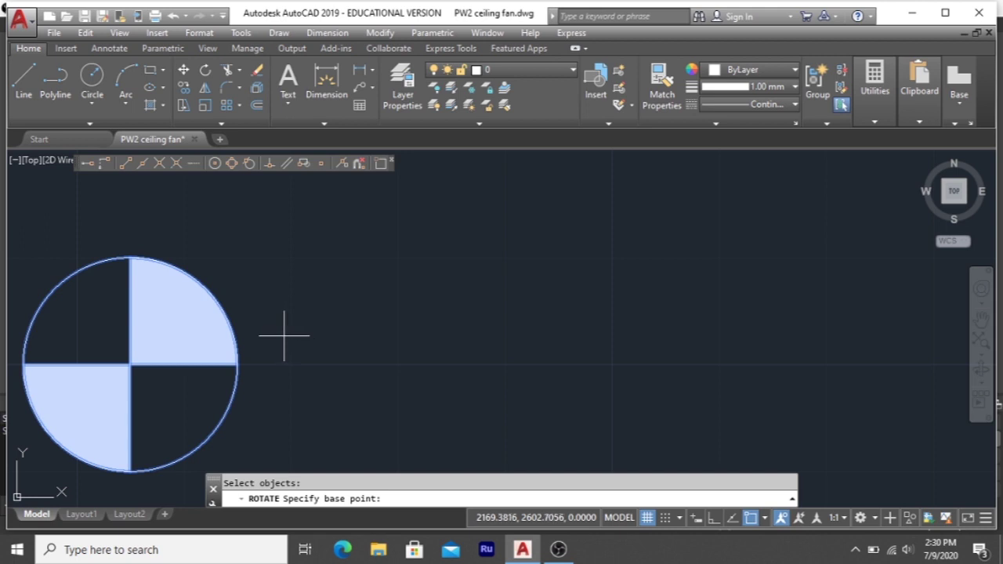
pyautogui.click(253, 363)
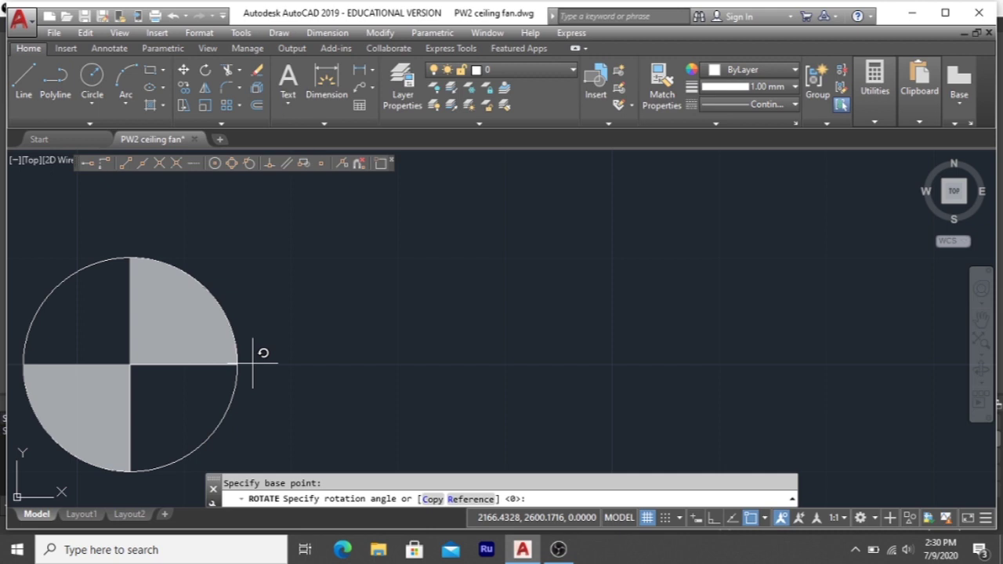
pyautogui.write('45')
pyautogui.press('Return')
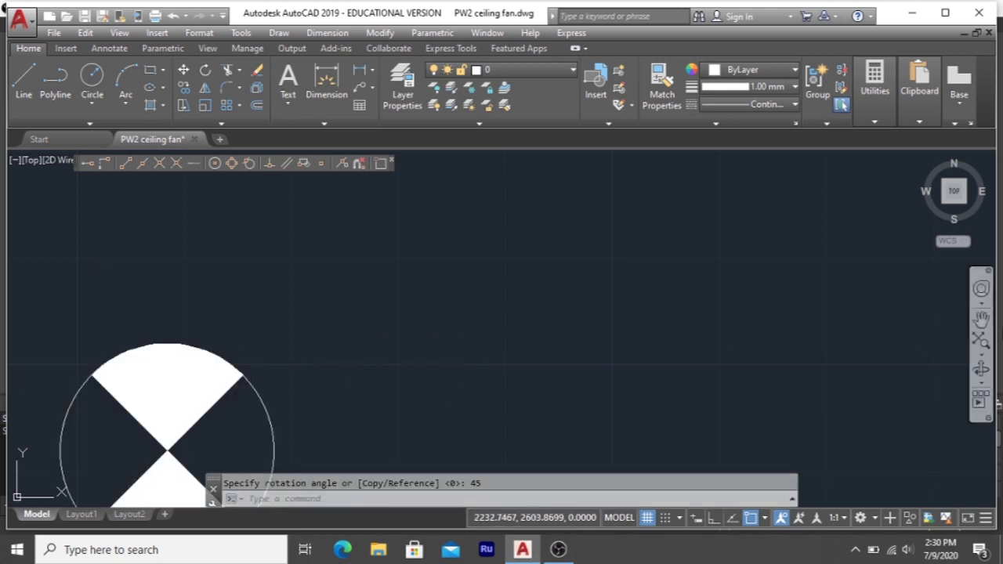
pyautogui.click(981, 320)
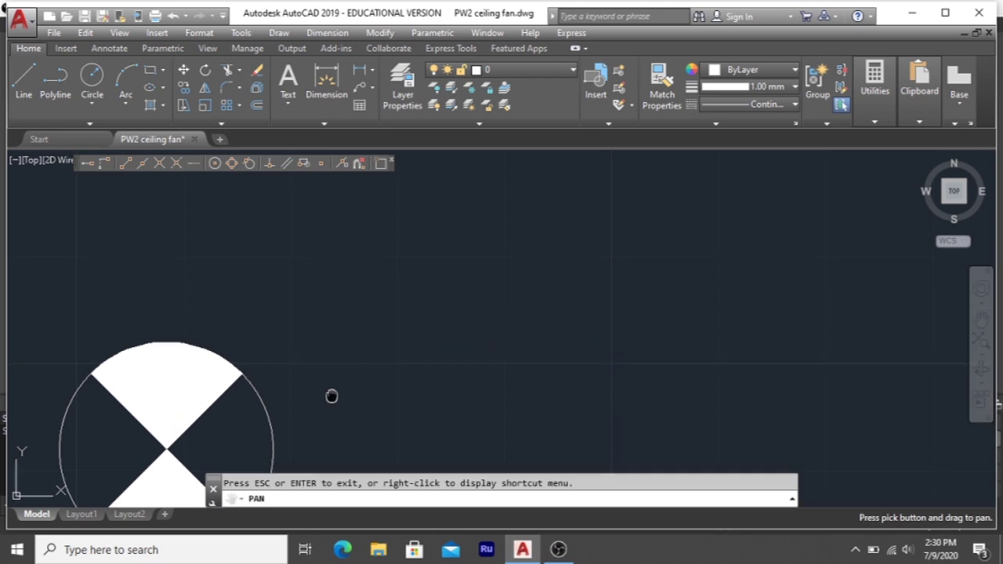
pyautogui.moveTo(332, 397); pyautogui.dragTo(321, 337)
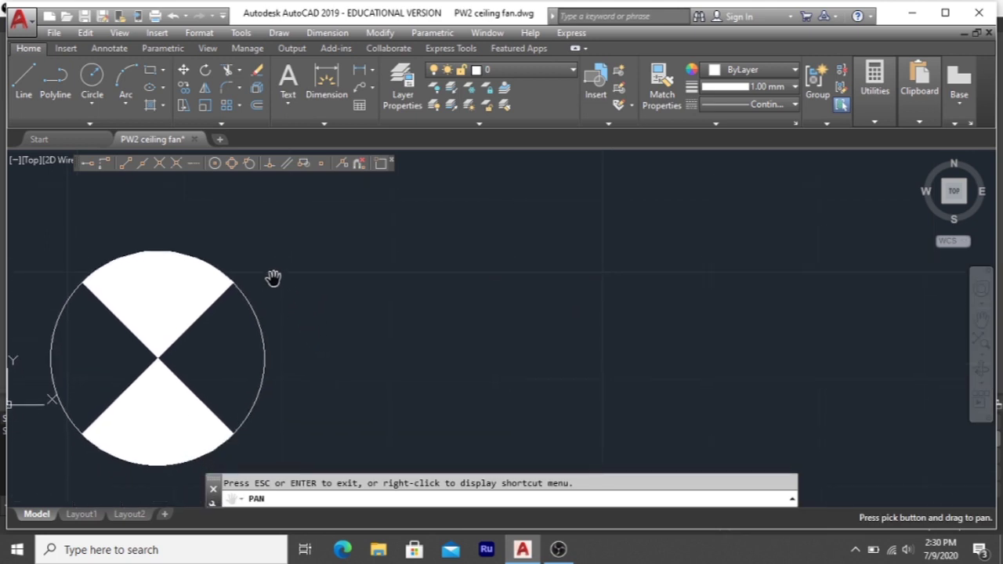
pyautogui.press('Escape')
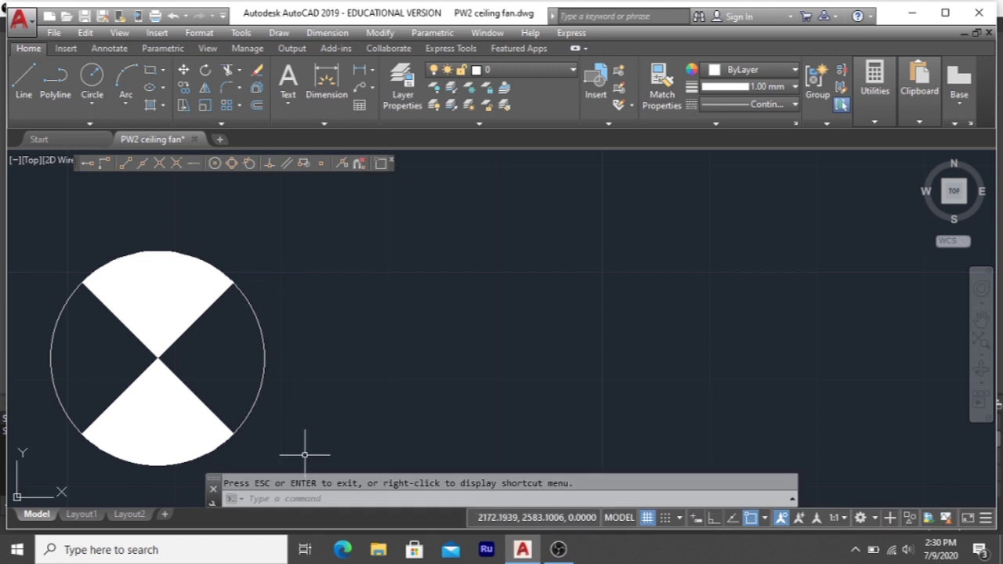
pyautogui.moveTo(299, 469)
pyautogui.mouseDown()
pyautogui.moveTo(277, 290)
pyautogui.moveTo(151, 226)
pyautogui.moveTo(30, 271)
pyautogui.moveTo(19, 464)
pyautogui.moveTo(31, 492)
pyautogui.moveTo(80, 479)
pyautogui.mouseUp()
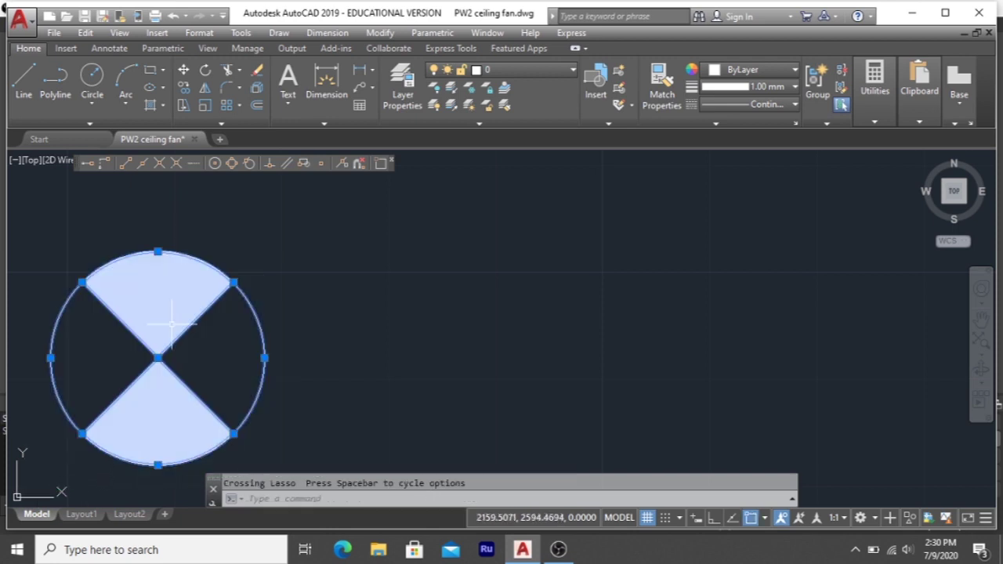
pyautogui.click(204, 252)
pyautogui.press('Escape')
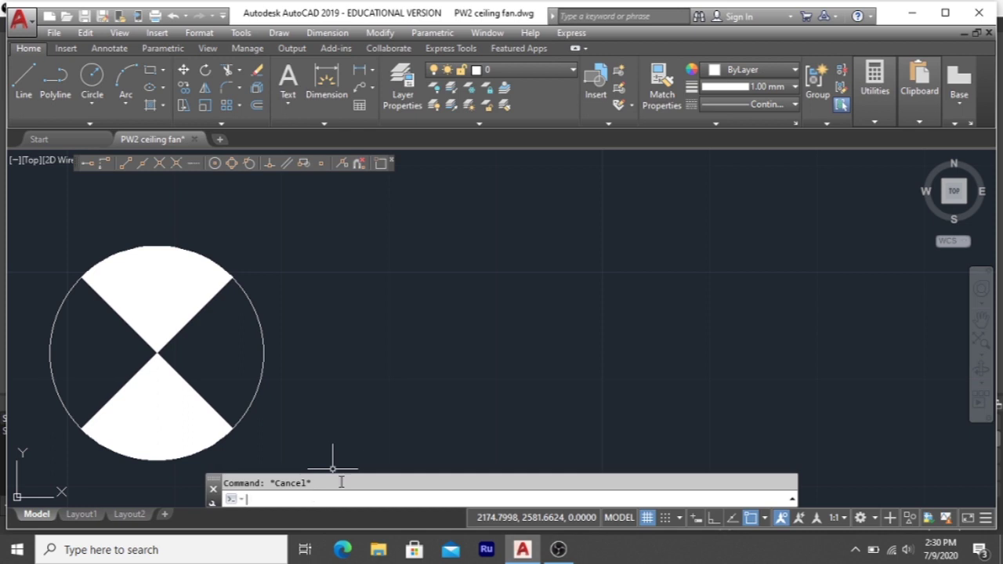
# Step: Add a radius dimension to the circle, placing it outside the lower-left part of the circle
pyautogui.click(373, 69)
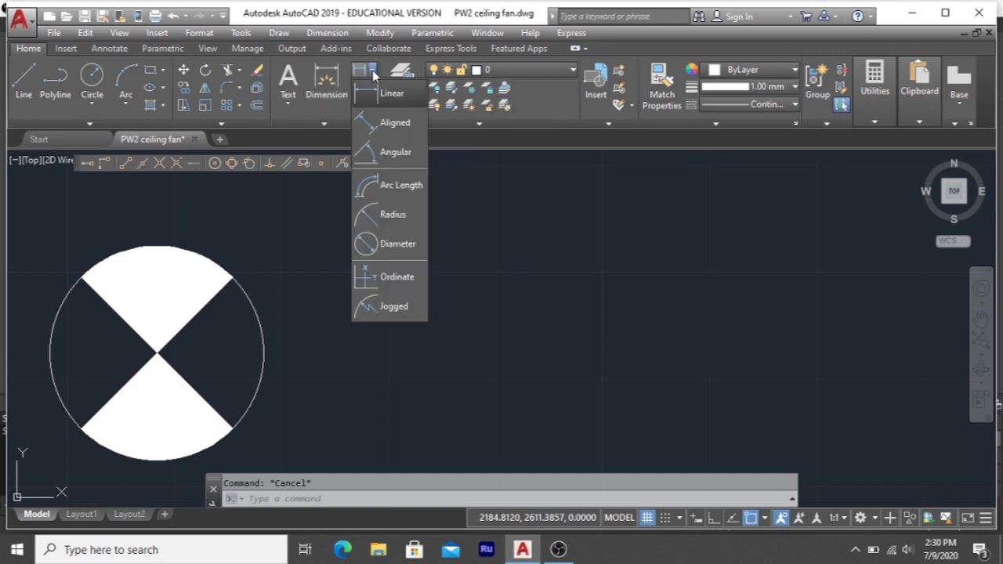
pyautogui.click(394, 217)
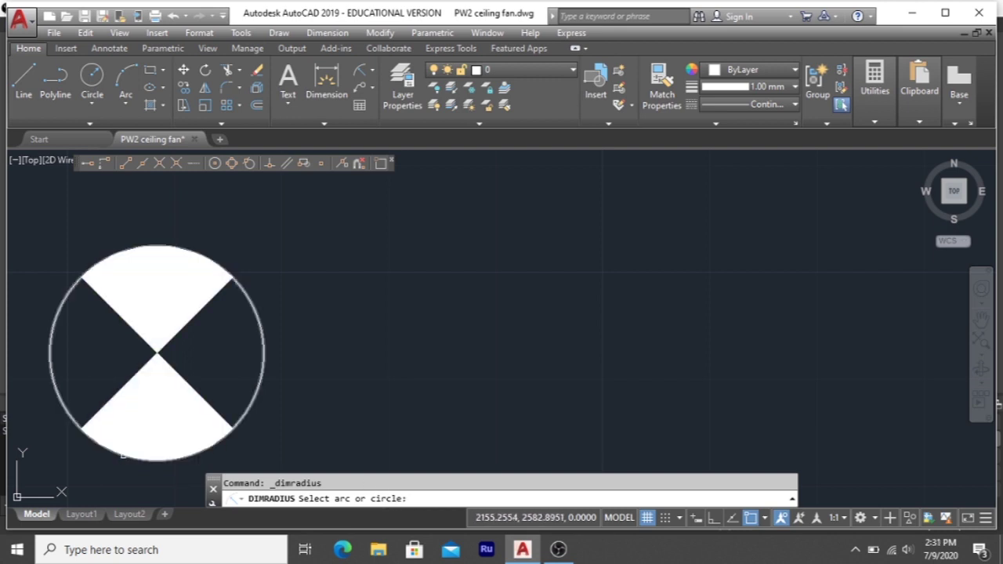
pyautogui.click(124, 456)
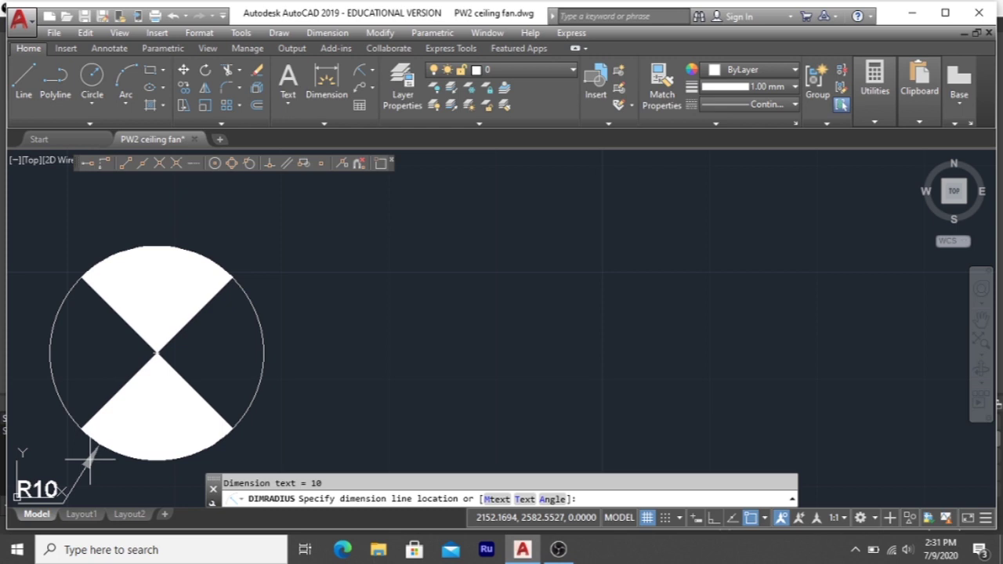
pyautogui.click(90, 461)
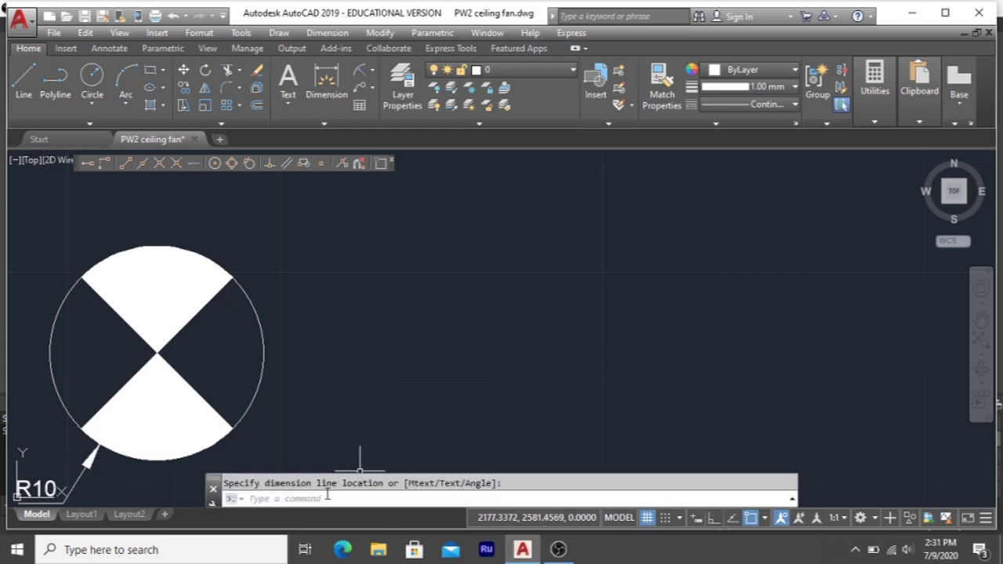
# Step: Draw a line 15 units long at 0 degrees from the circle's centre, extending past its right side
pyautogui.click(982, 325)
pyautogui.moveTo(357, 338); pyautogui.dragTo(399, 304)
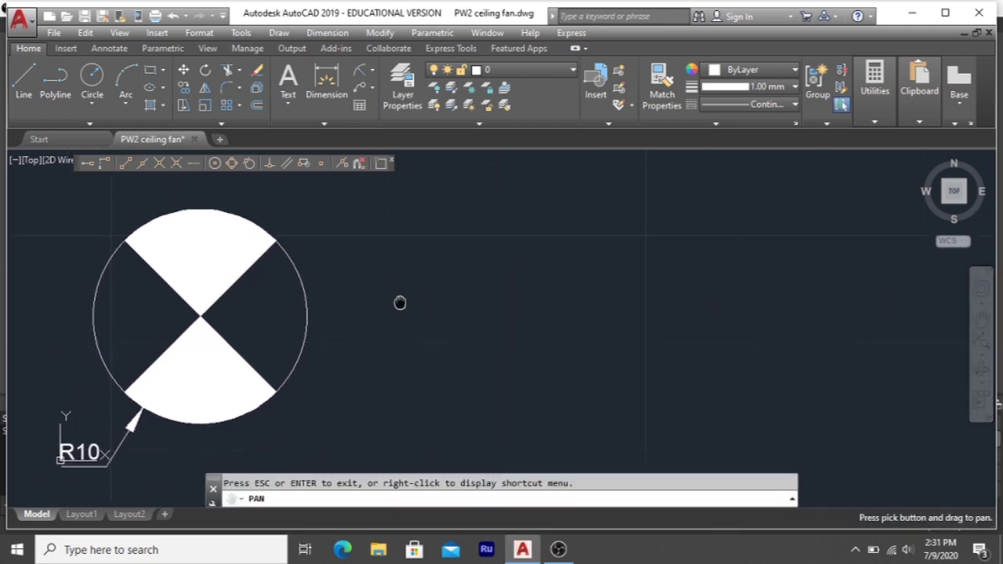
pyautogui.press('Escape')
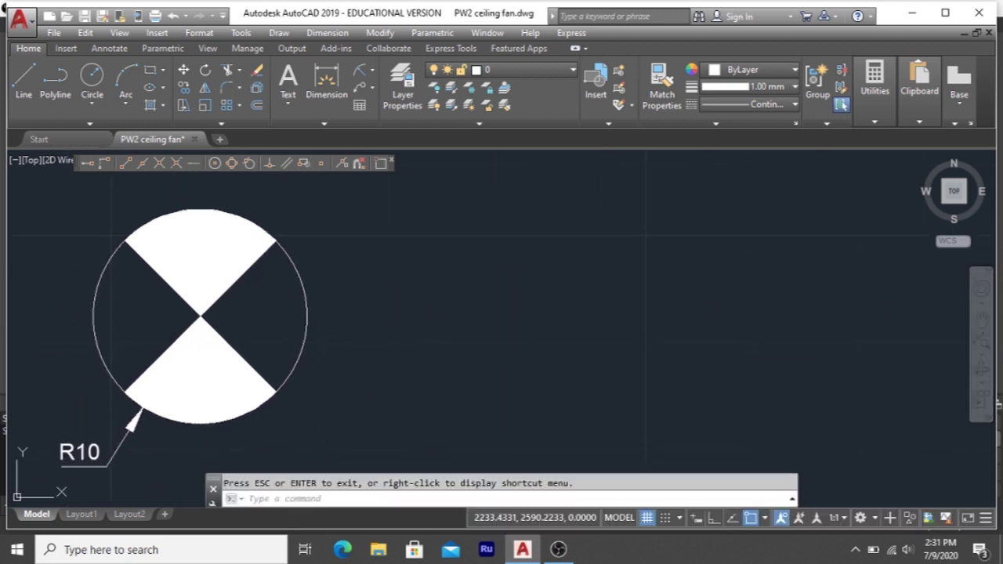
pyautogui.click(347, 501)
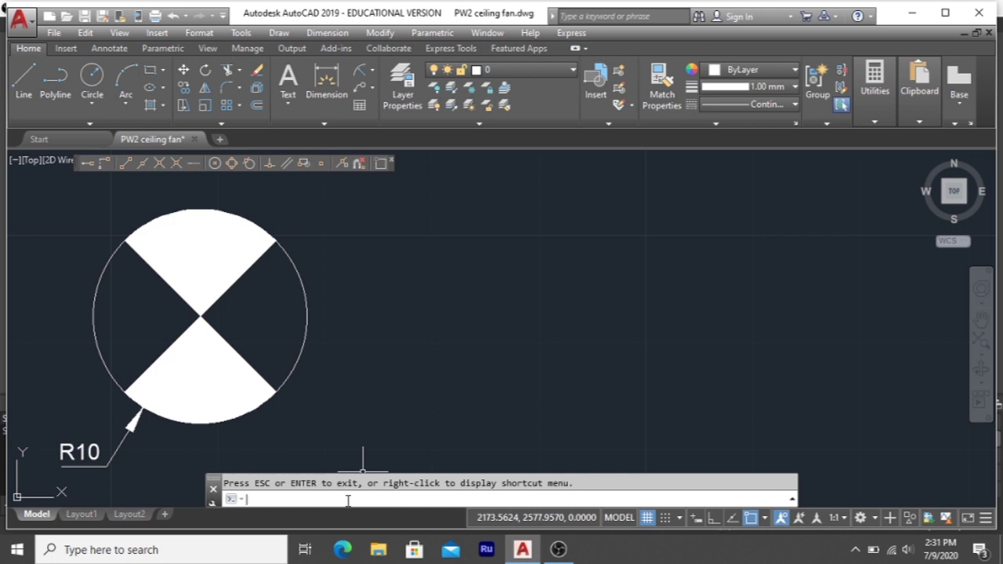
pyautogui.click(25, 75)
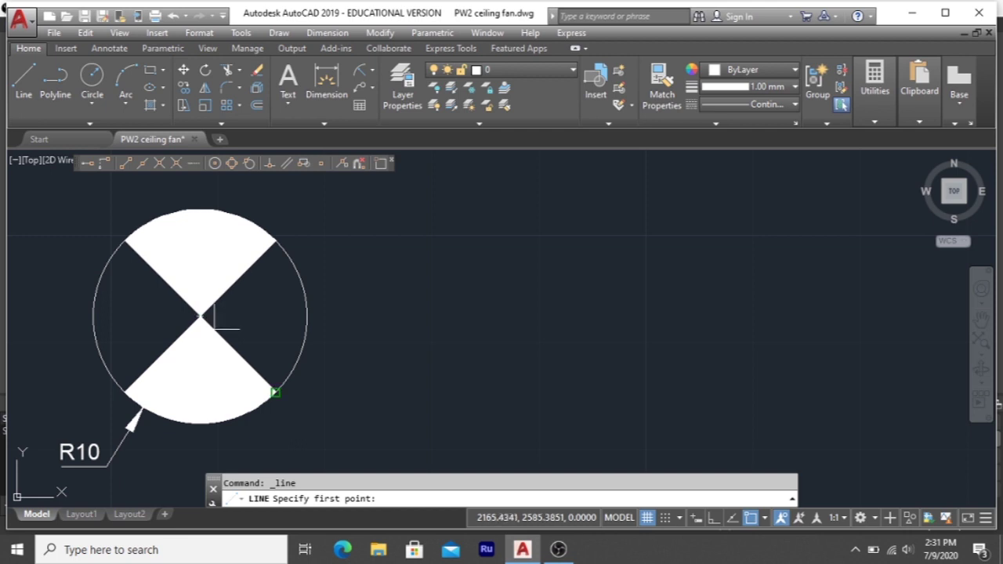
pyautogui.click(765, 518)
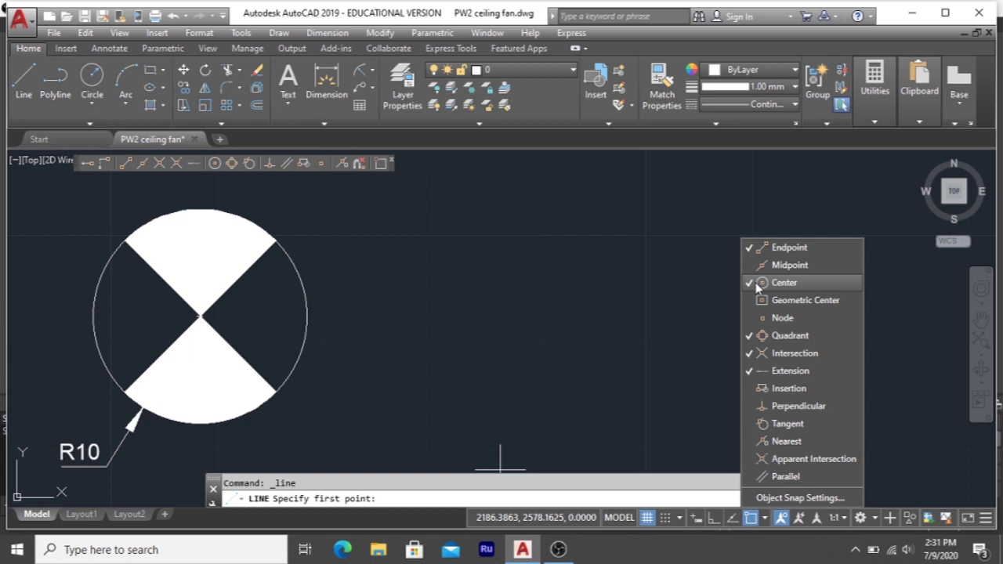
pyautogui.click(202, 318)
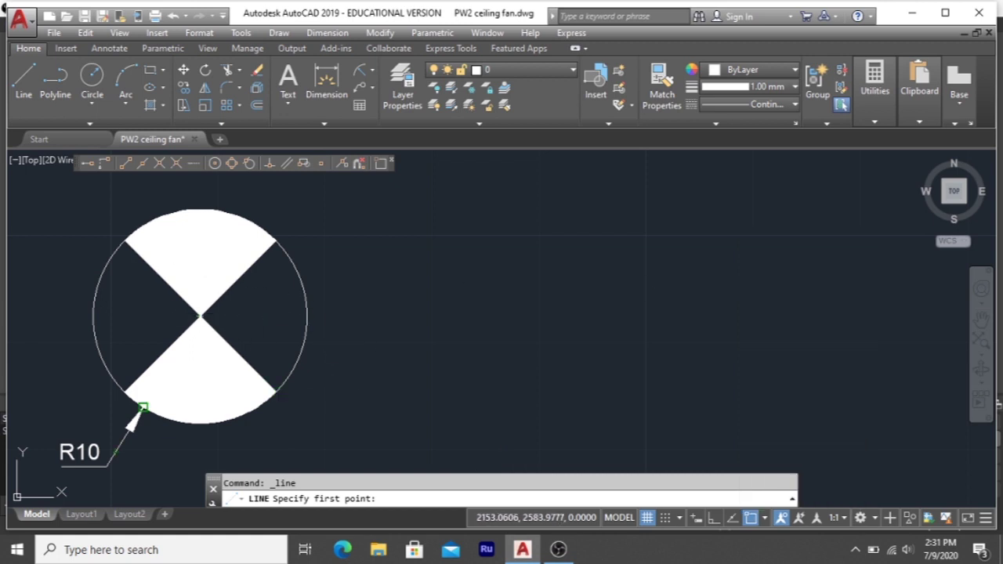
pyautogui.click(200, 317)
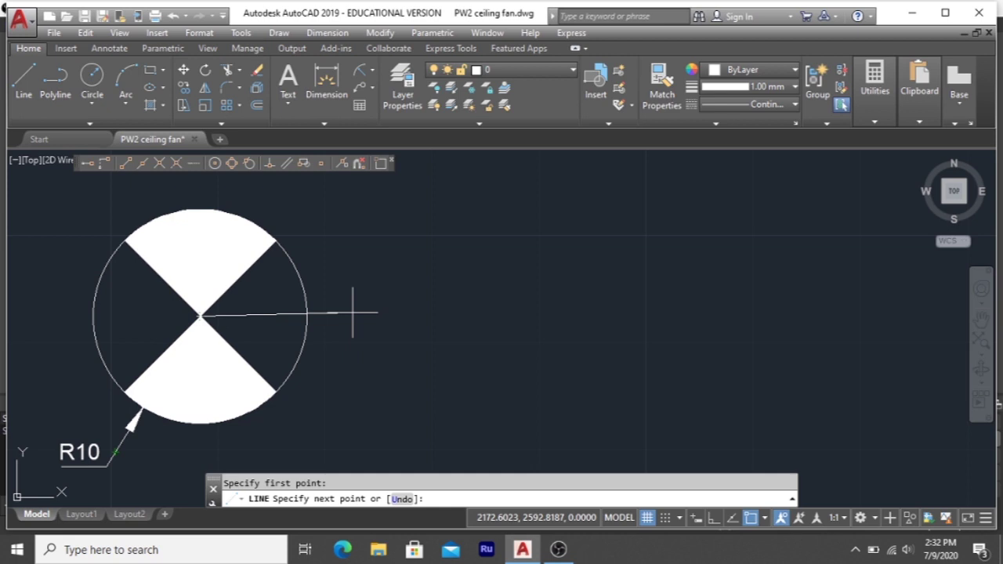
pyautogui.write('@')
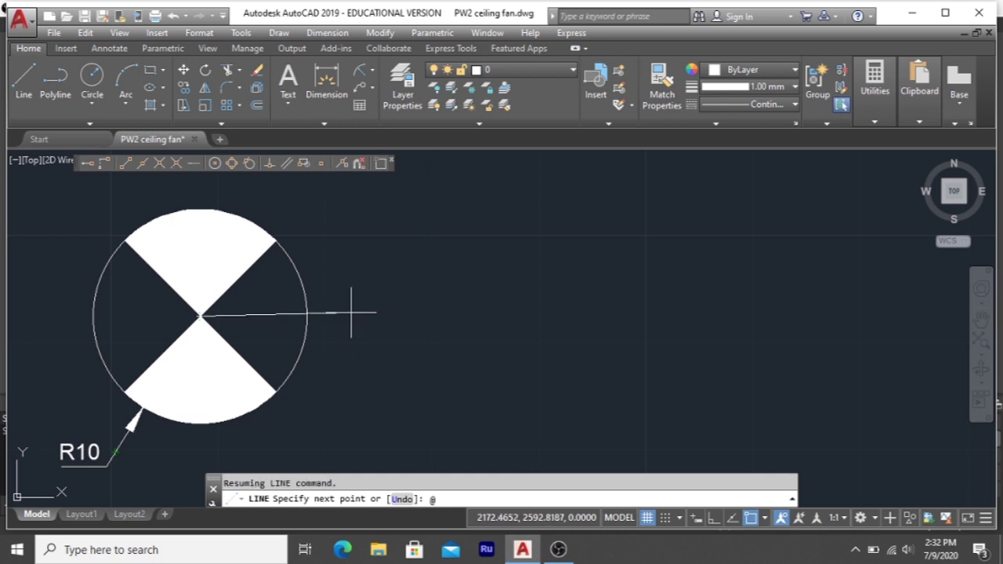
pyautogui.write('15<0')
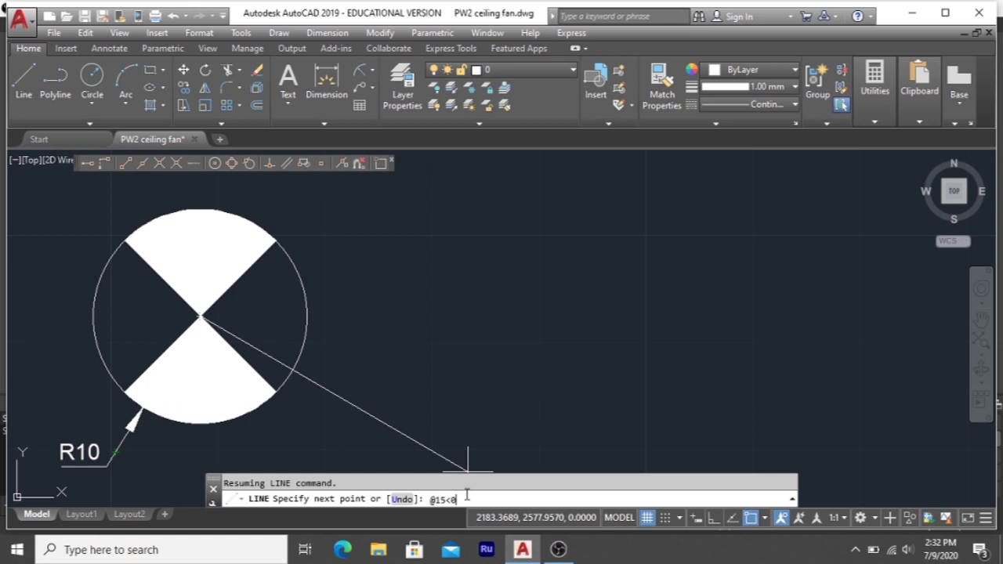
pyautogui.press('Return')
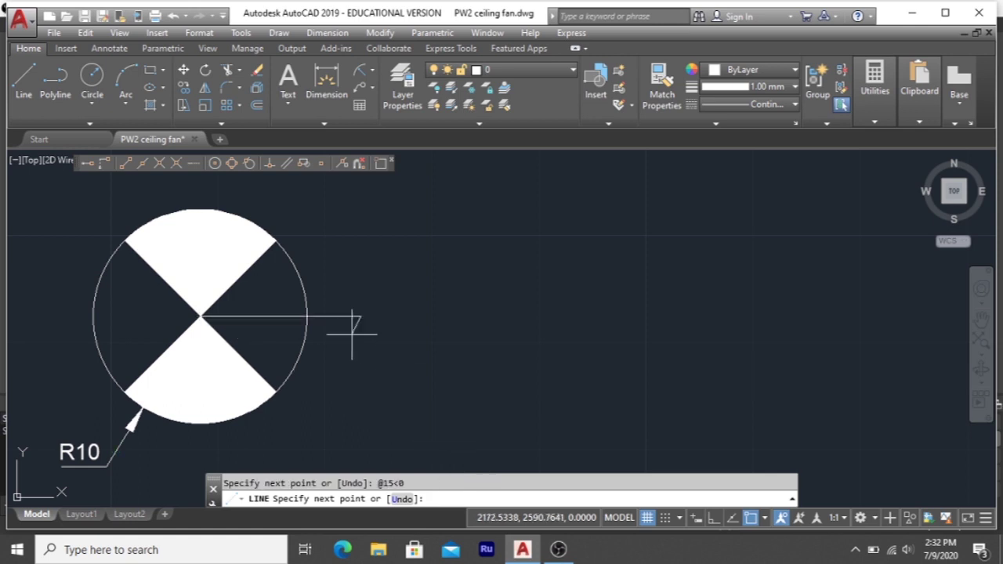
pyautogui.press('Return')
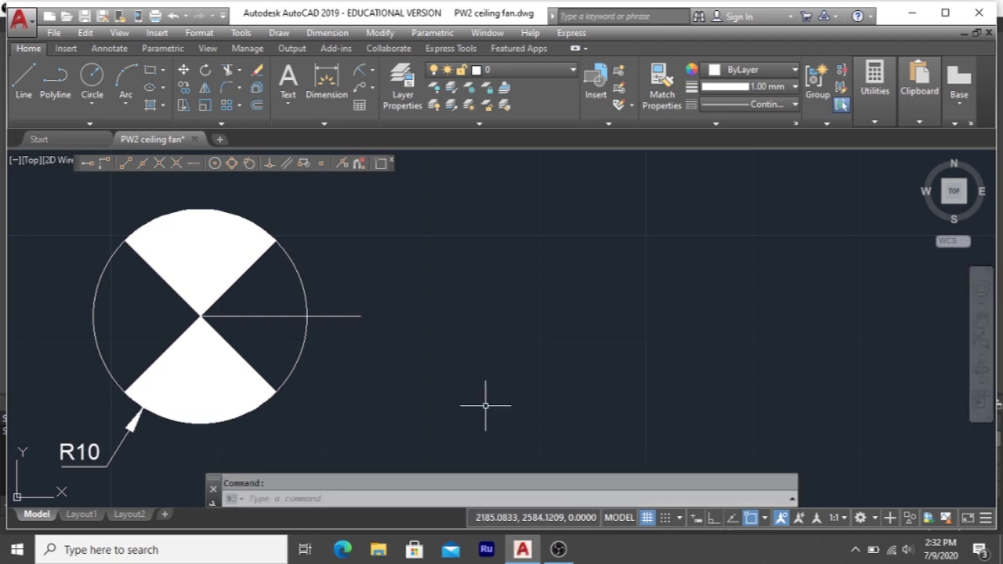
# Step: Draw a line 15 units long at 270 degrees from the circle's centre, extending below the circle
pyautogui.click(23, 92)
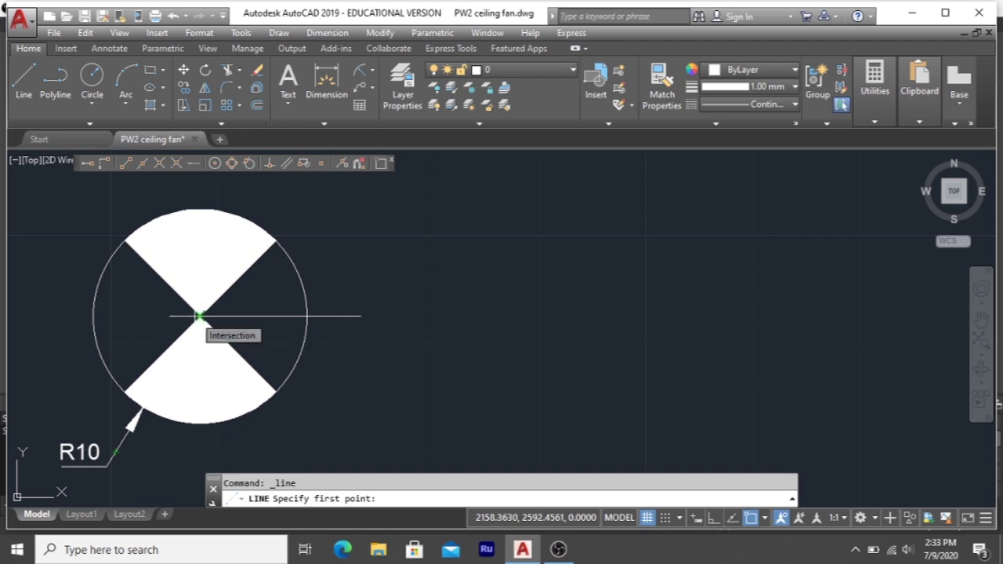
pyautogui.click(200, 315)
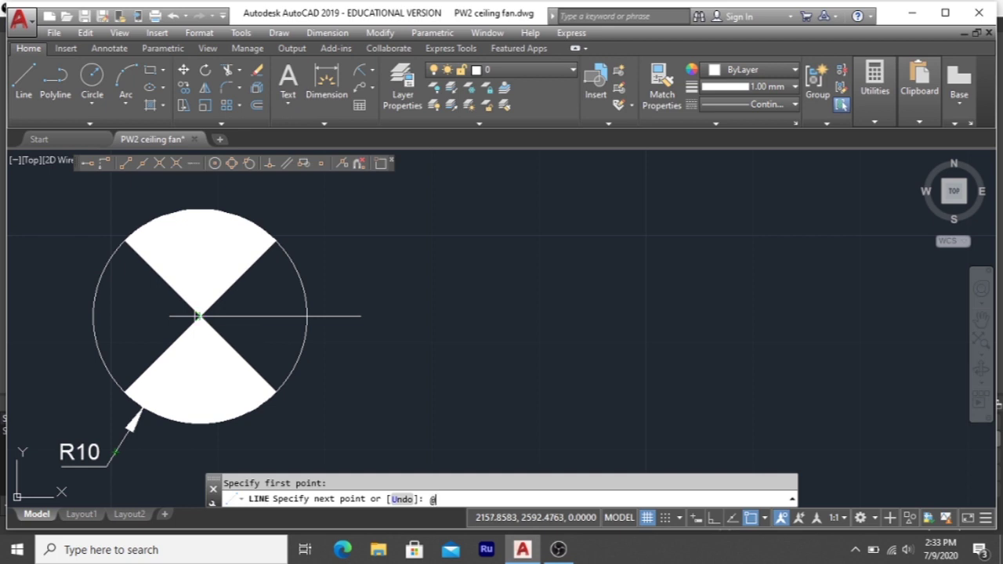
pyautogui.write('@15<')
pyautogui.write('70')
pyautogui.press('Return')
pyautogui.scroll(2, 199, 316)
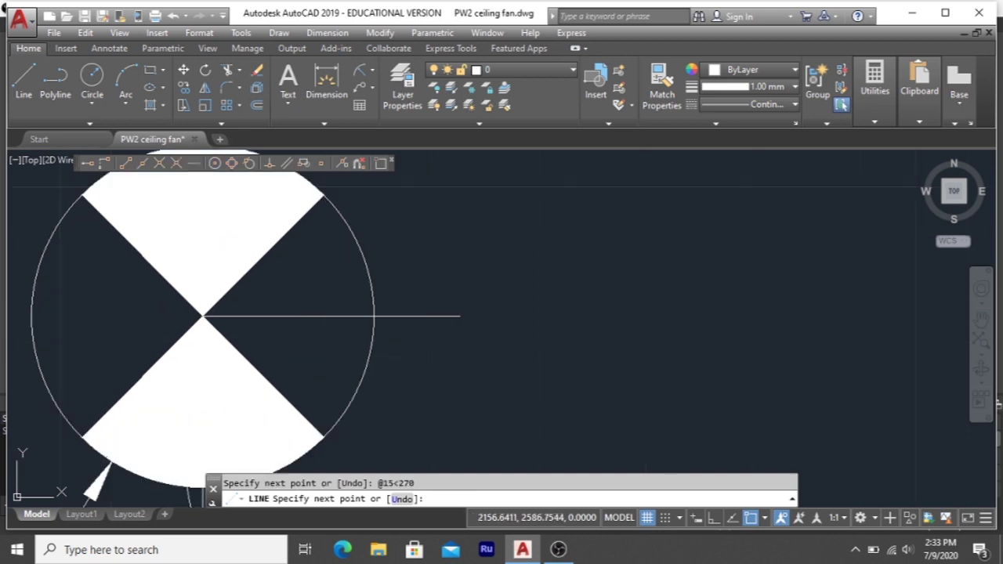
pyautogui.scroll(-2, 156, 408)
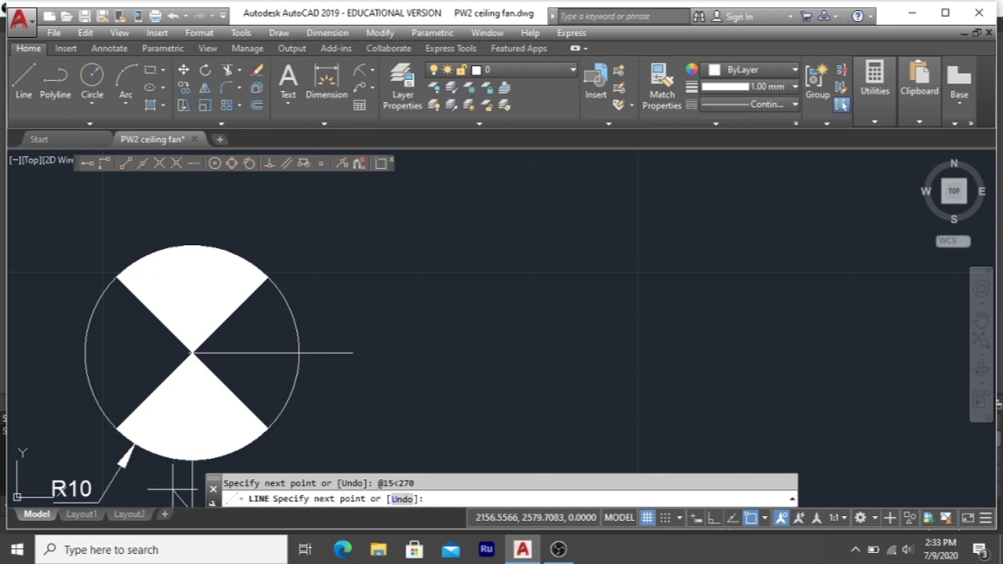
pyautogui.press('Escape')
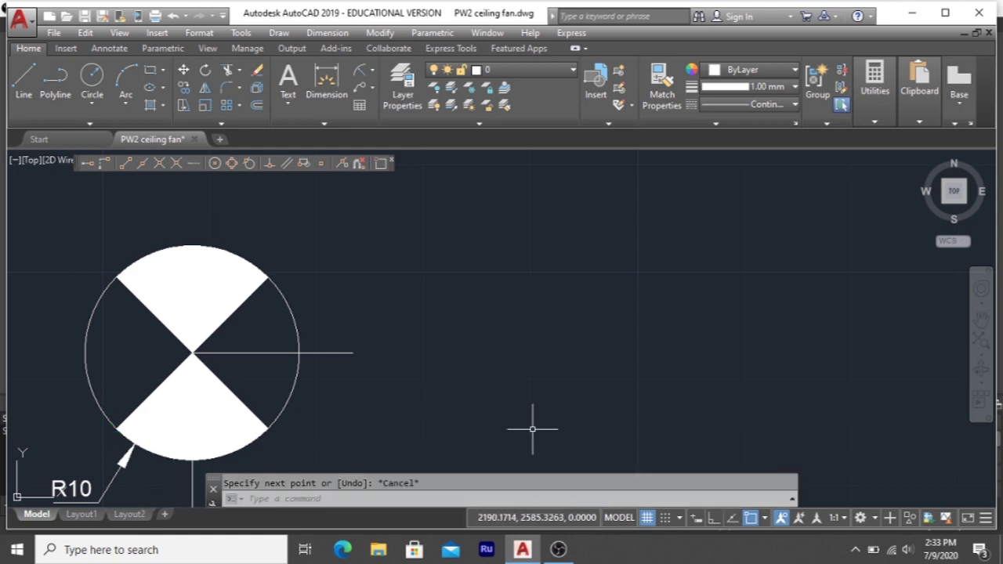
# Step: Draw a line 15 units long at -45 degrees from the circle's centre, extending past its lower-right edge
pyautogui.scroll(-2, 528, 423)
pyautogui.scroll(2, 502, 420)
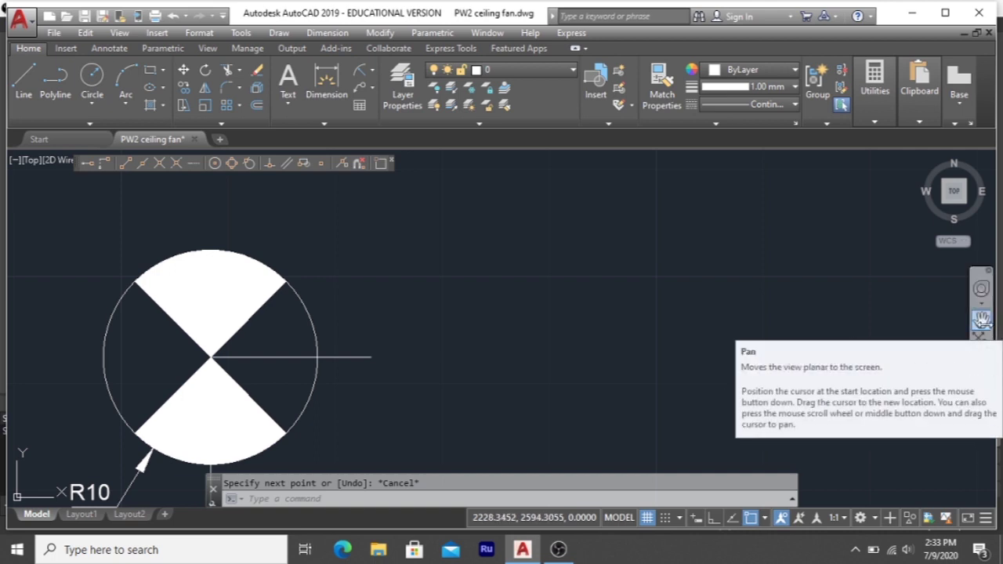
pyautogui.click(982, 318)
pyautogui.moveTo(475, 383)
pyautogui.mouseDown()
pyautogui.moveTo(464, 376)
pyautogui.moveTo(461, 337)
pyautogui.moveTo(434, 316)
pyautogui.mouseUp()
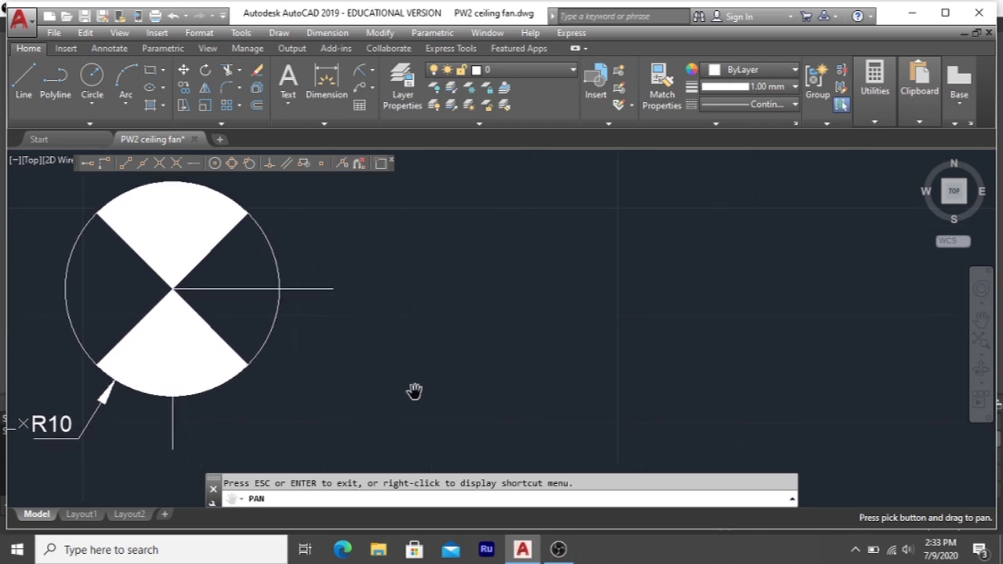
pyautogui.press('Escape')
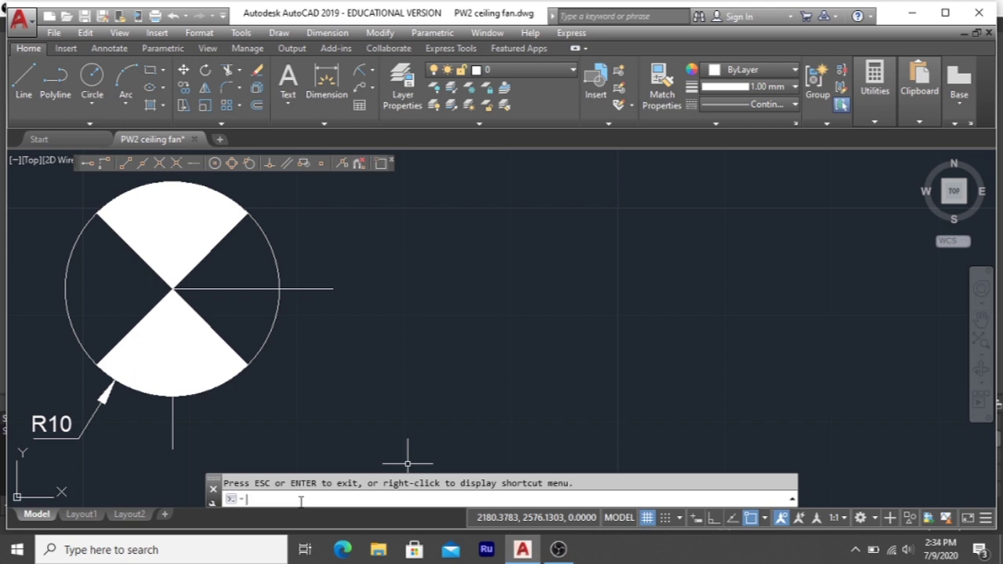
pyautogui.click(22, 78)
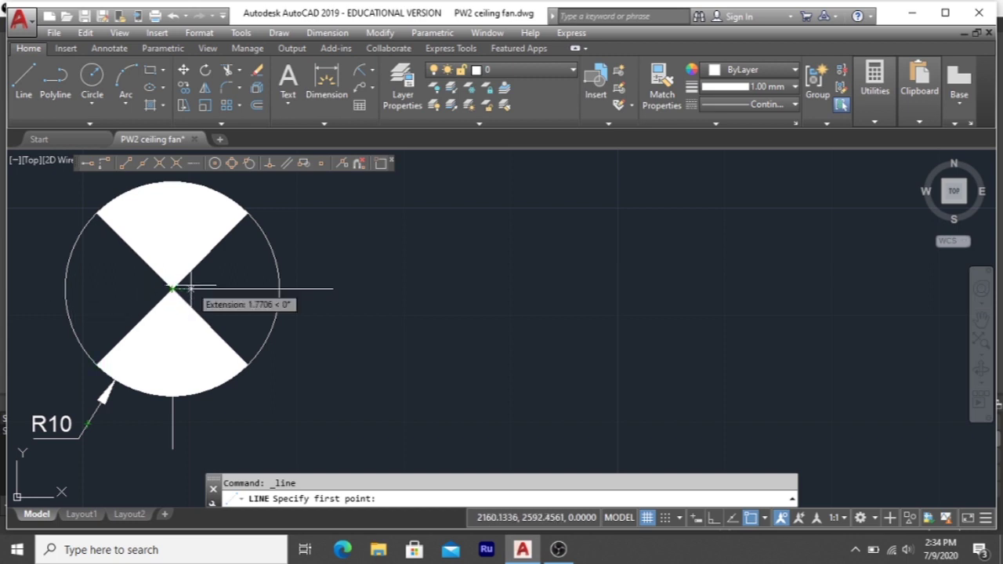
pyautogui.click(173, 289)
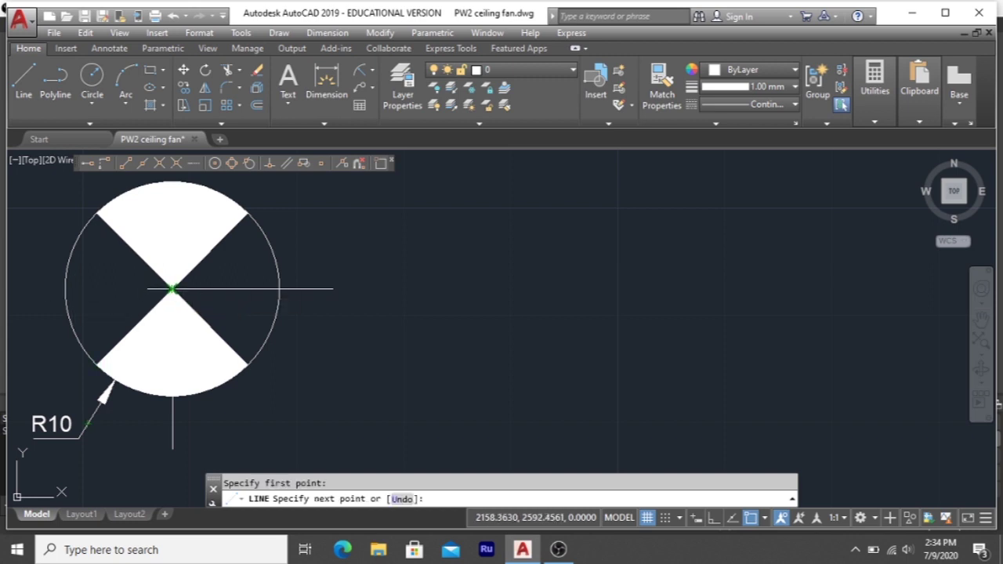
pyautogui.write('@15<-45')
pyautogui.press('Return')
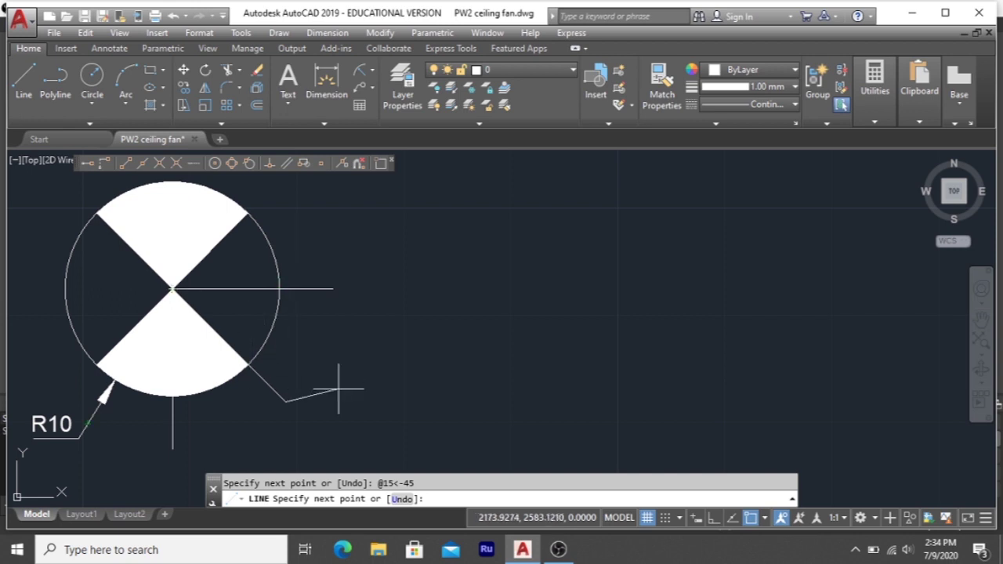
pyautogui.press('Escape')
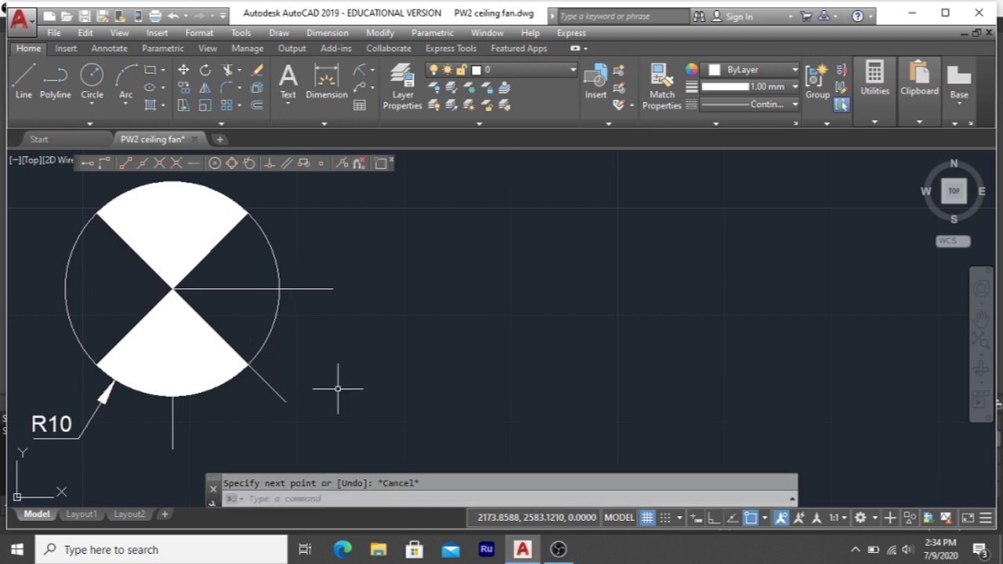
# Step: Add an angular dimension between the vertical line below the circle and the -45 degree line, placed just outside the circle
pyautogui.click(373, 71)
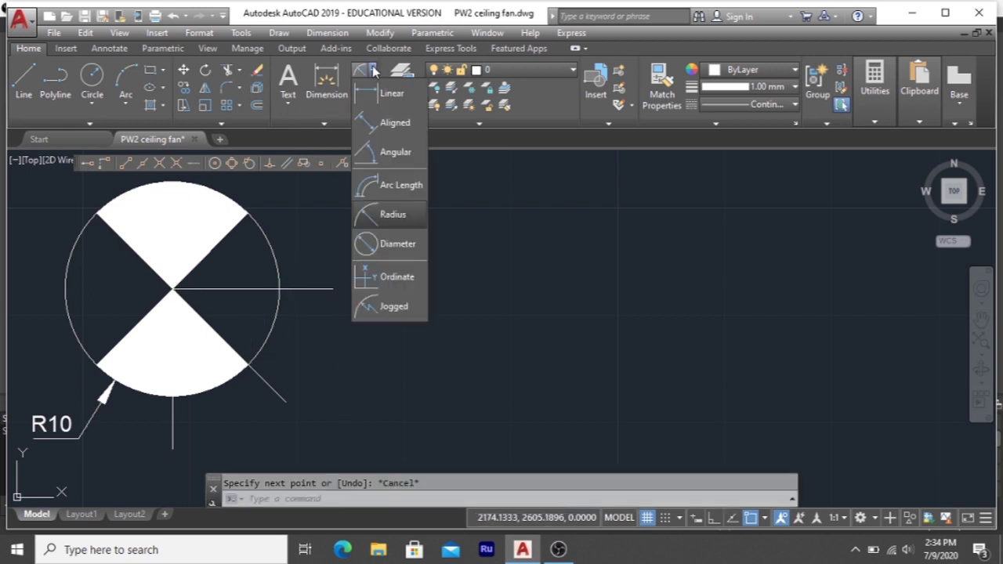
pyautogui.click(396, 152)
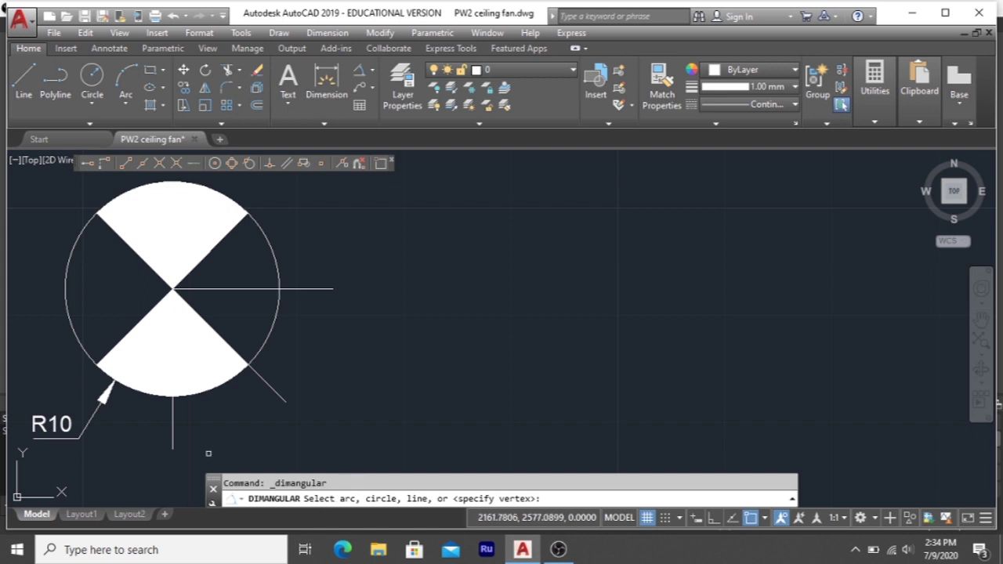
pyautogui.click(172, 420)
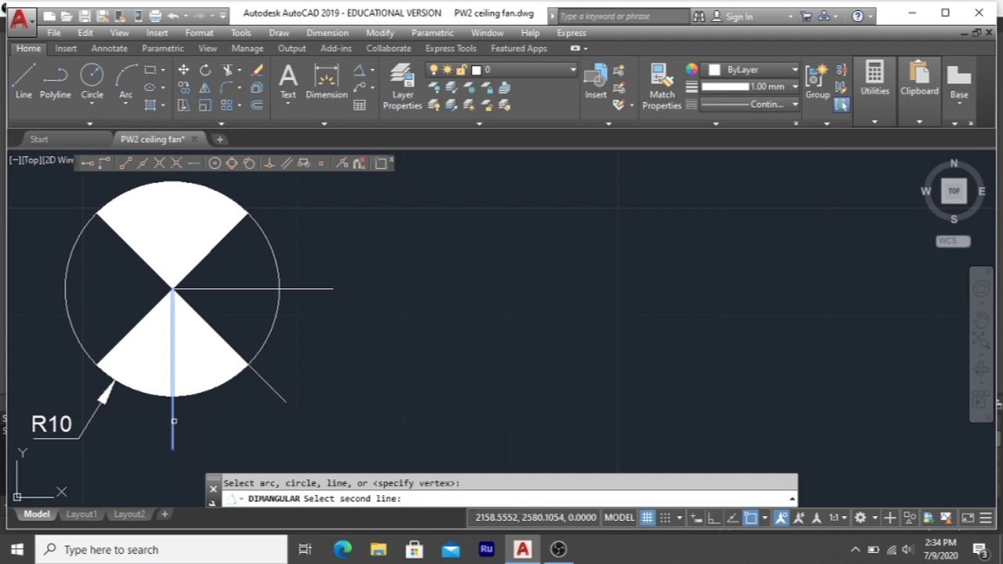
pyautogui.click(260, 383)
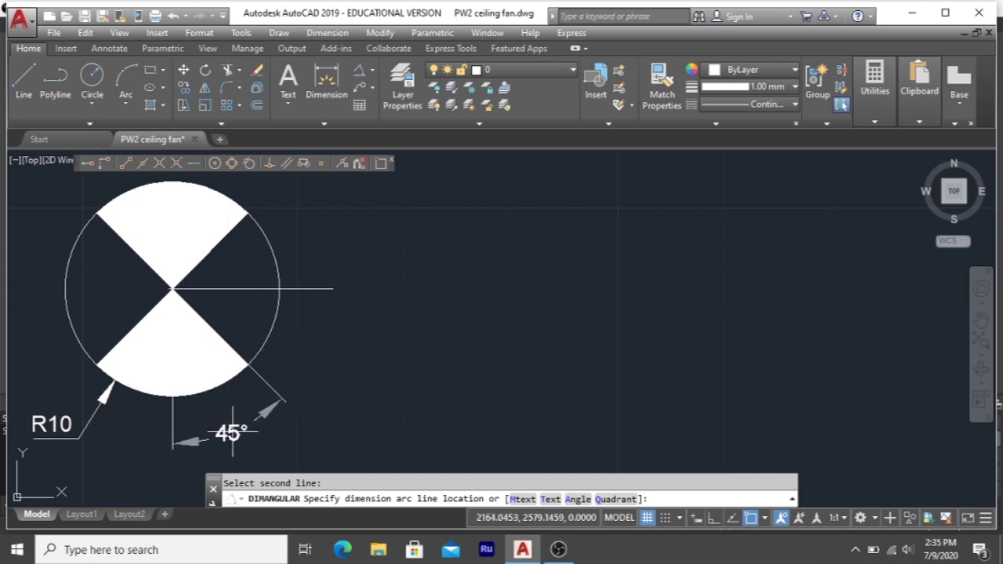
pyautogui.click(233, 434)
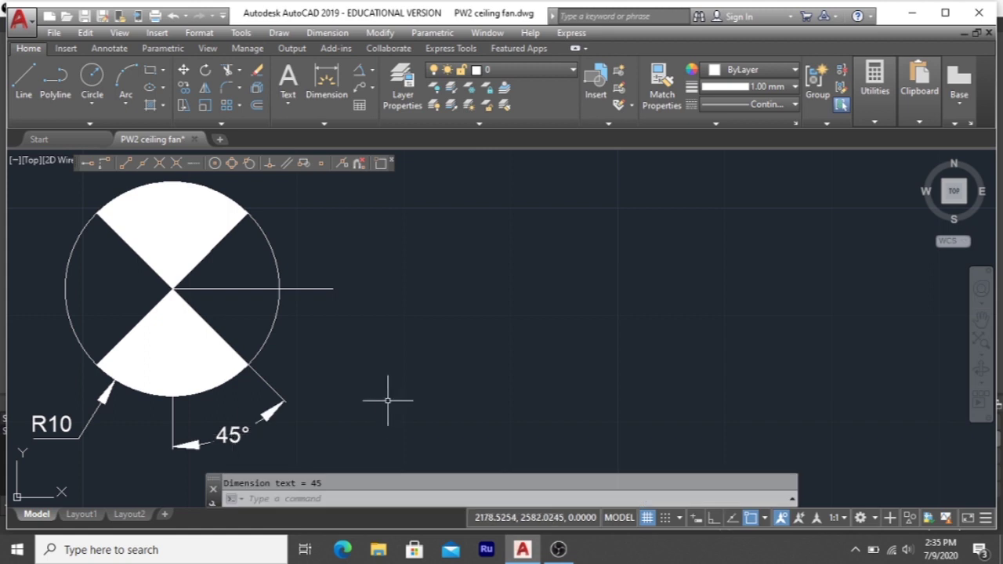
# Step: Add an angular dimension between the vertical line below the circle and the horizontal line at its right, placed outside the 45° dimension
pyautogui.press('Escape')
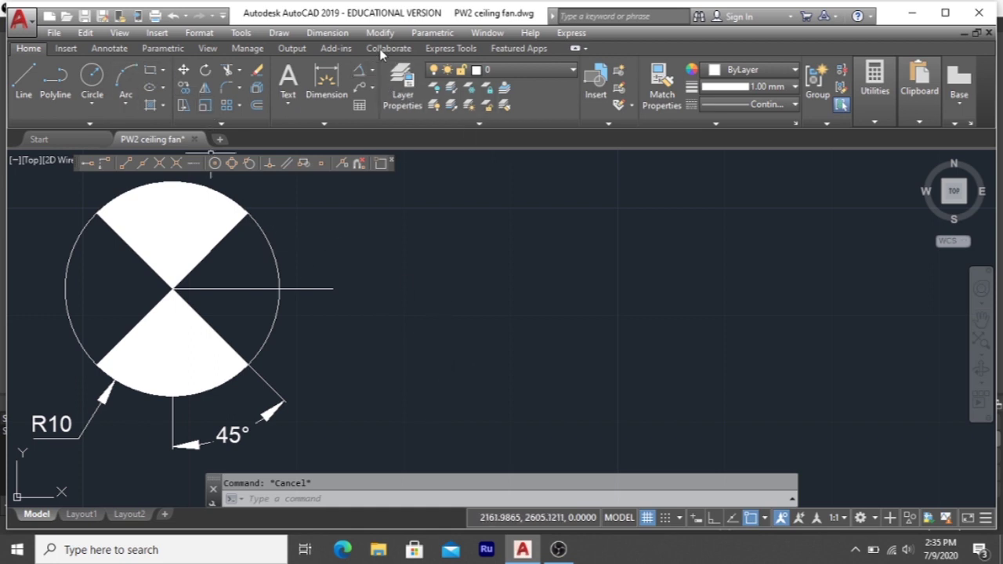
pyautogui.click(360, 71)
pyautogui.click(373, 72)
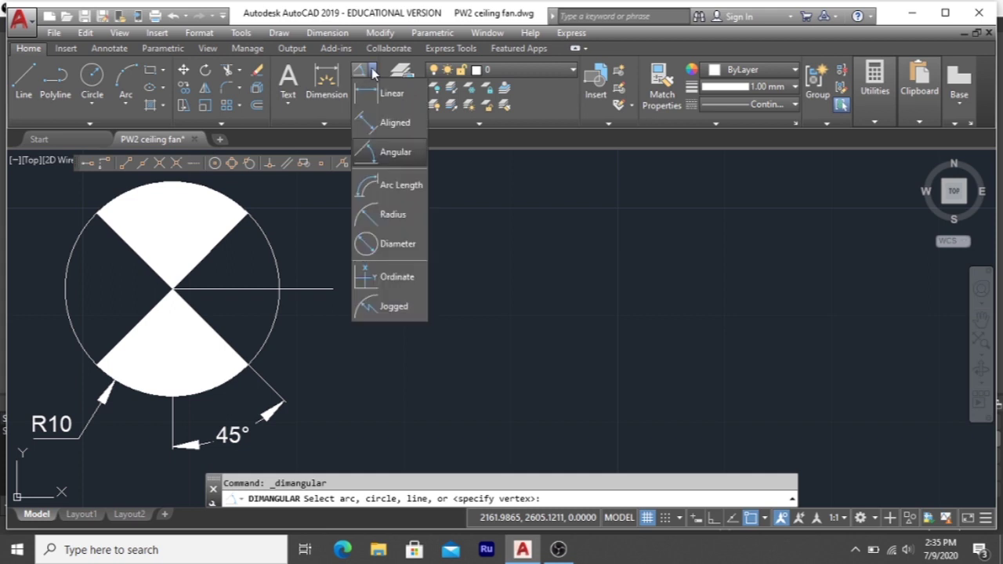
pyautogui.click(397, 153)
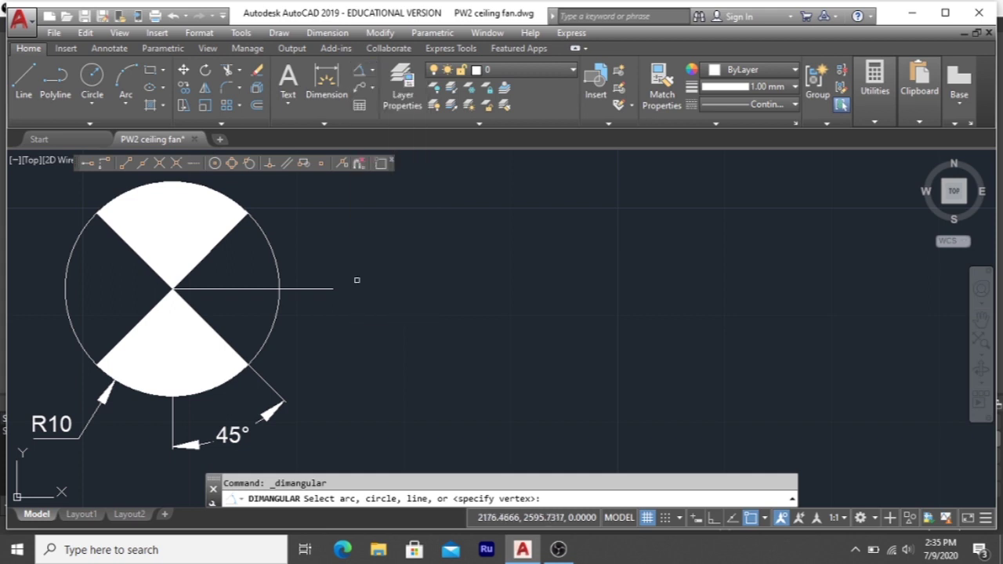
pyautogui.click(172, 416)
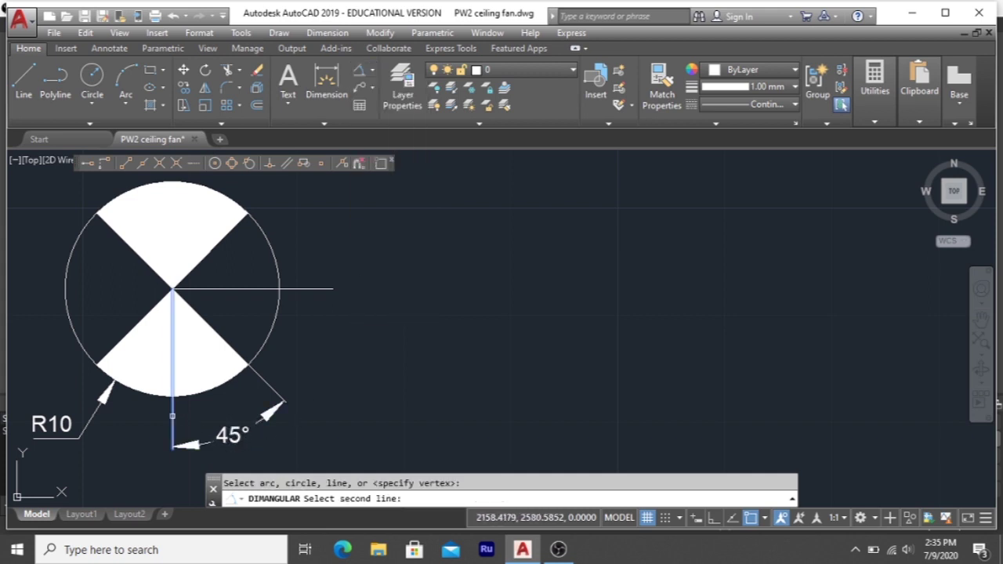
pyautogui.click(327, 289)
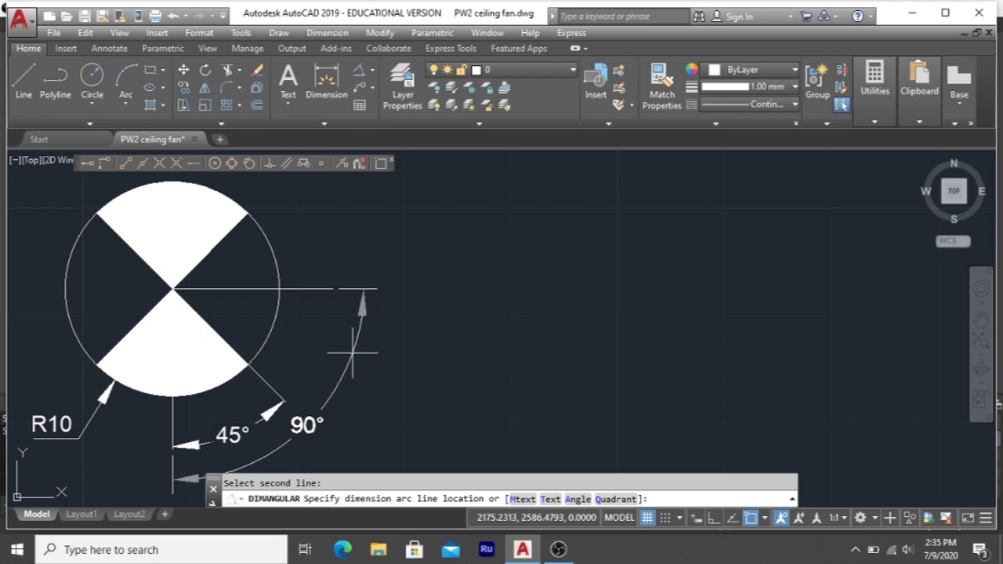
pyautogui.click(353, 352)
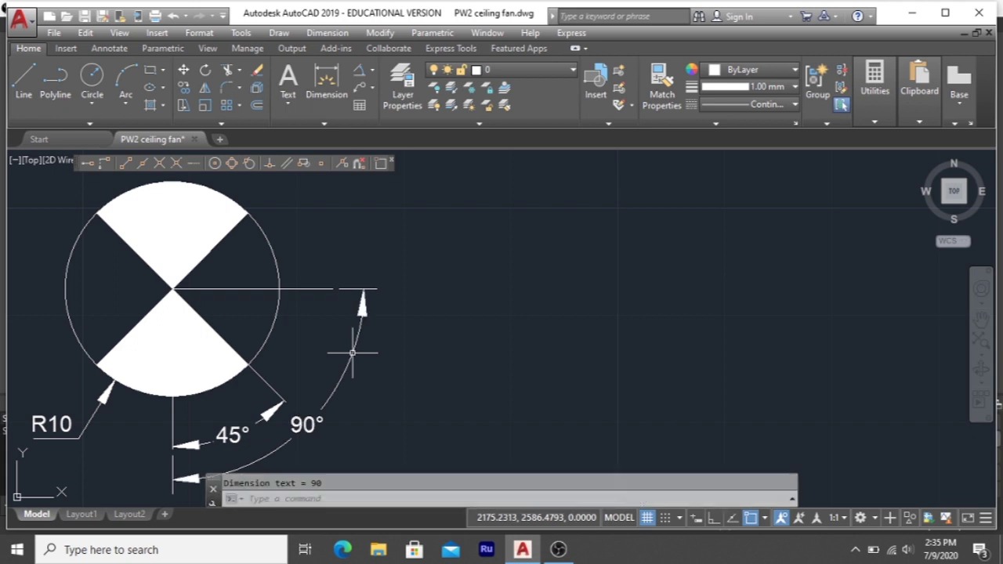
pyautogui.click(982, 319)
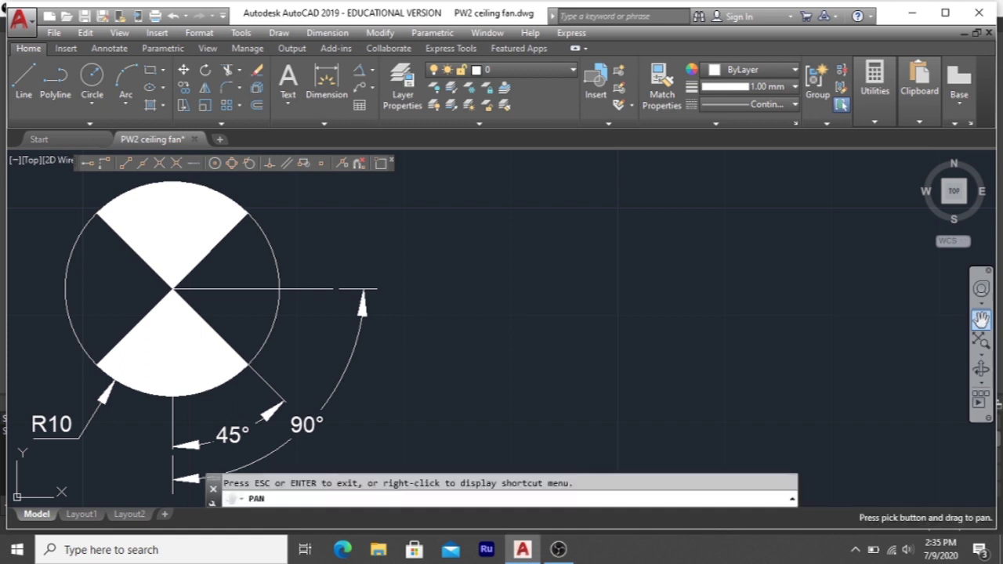
pyautogui.moveTo(610, 351)
pyautogui.mouseDown()
pyautogui.moveTo(578, 300)
pyautogui.moveTo(567, 308)
pyautogui.mouseUp()
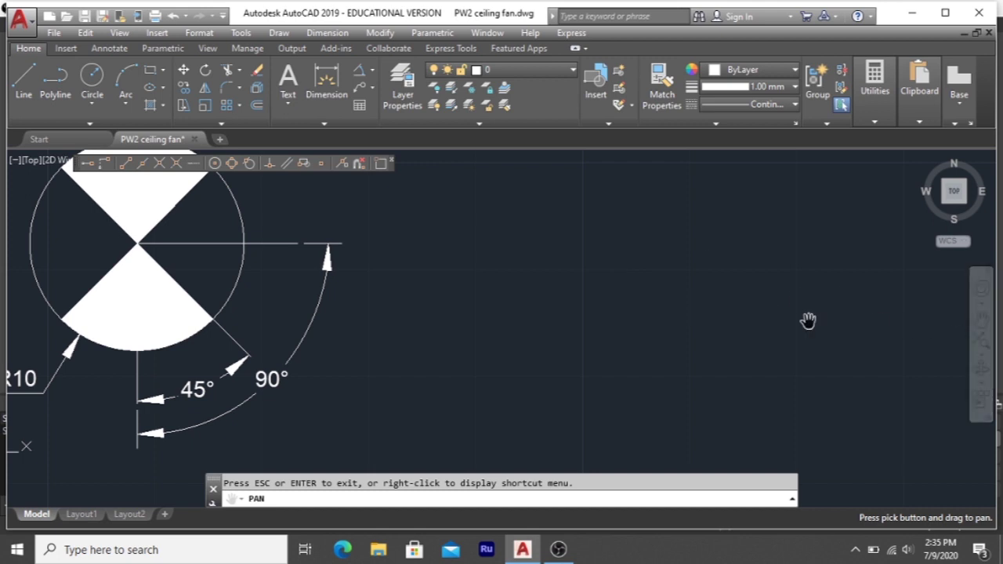
pyautogui.moveTo(492, 301); pyautogui.dragTo(523, 326)
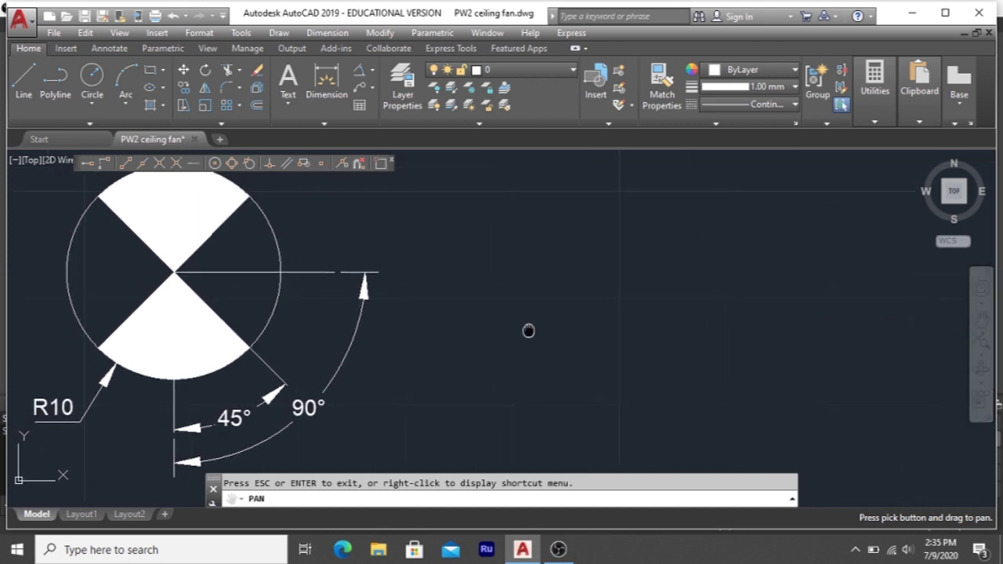
pyautogui.scroll(-2, 526, 328)
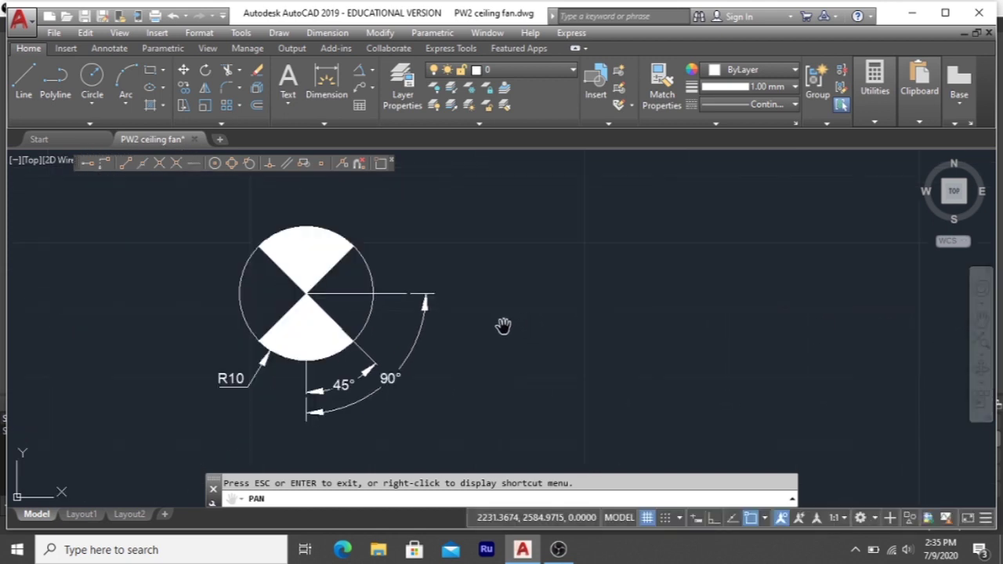
pyautogui.moveTo(502, 347); pyautogui.dragTo(335, 337)
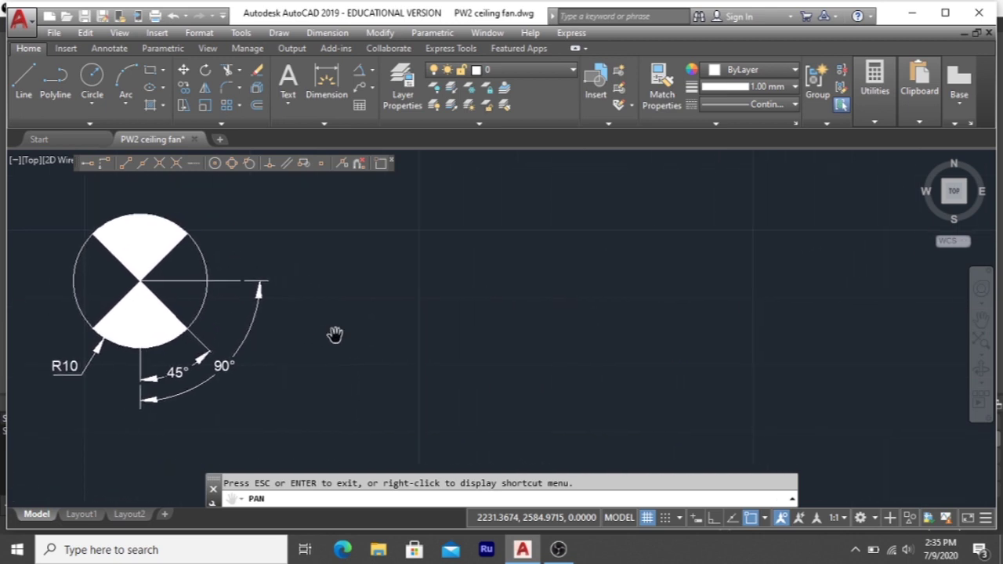